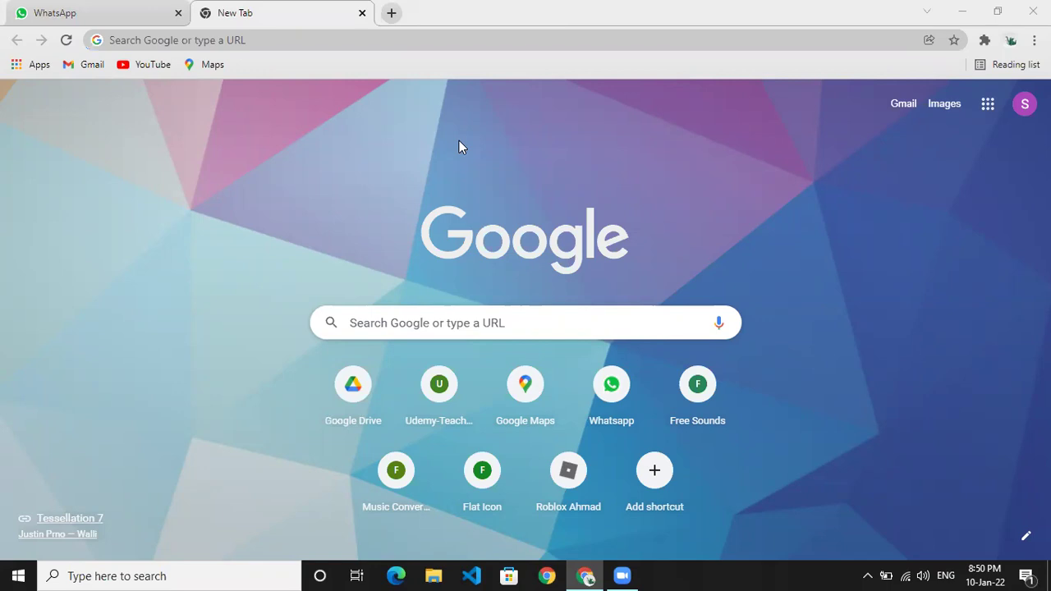
- Minimise the Google Chrome window to reveal the Windows desktop
{"action": "left_click", "coordinate": [962, 10]}
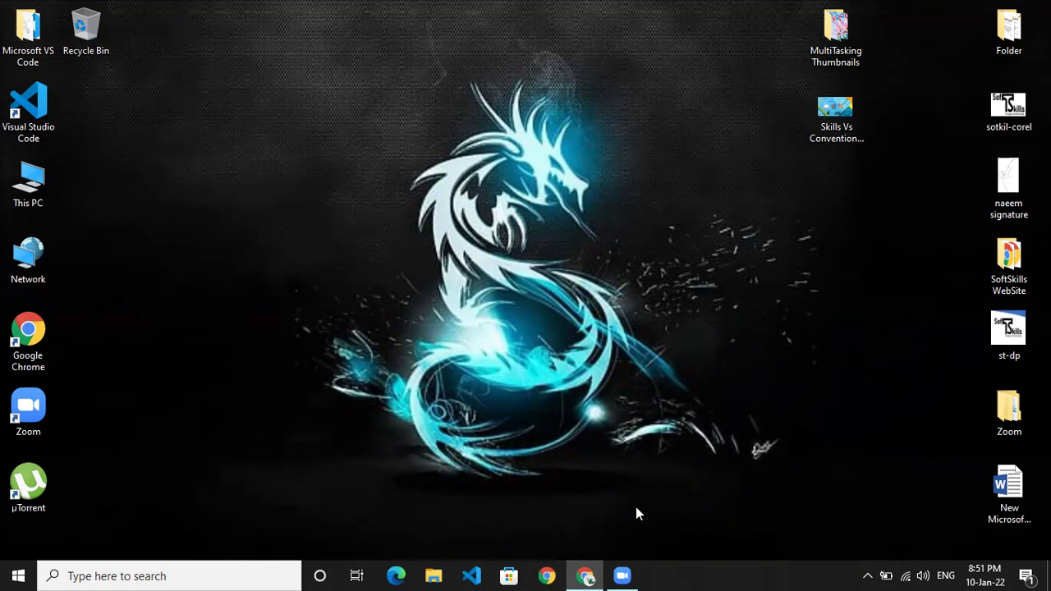
- Add a new Chrome profile from the profile picker, maximise its setup window and start signing in
{"action": "left_click", "coordinate": [547, 575]}
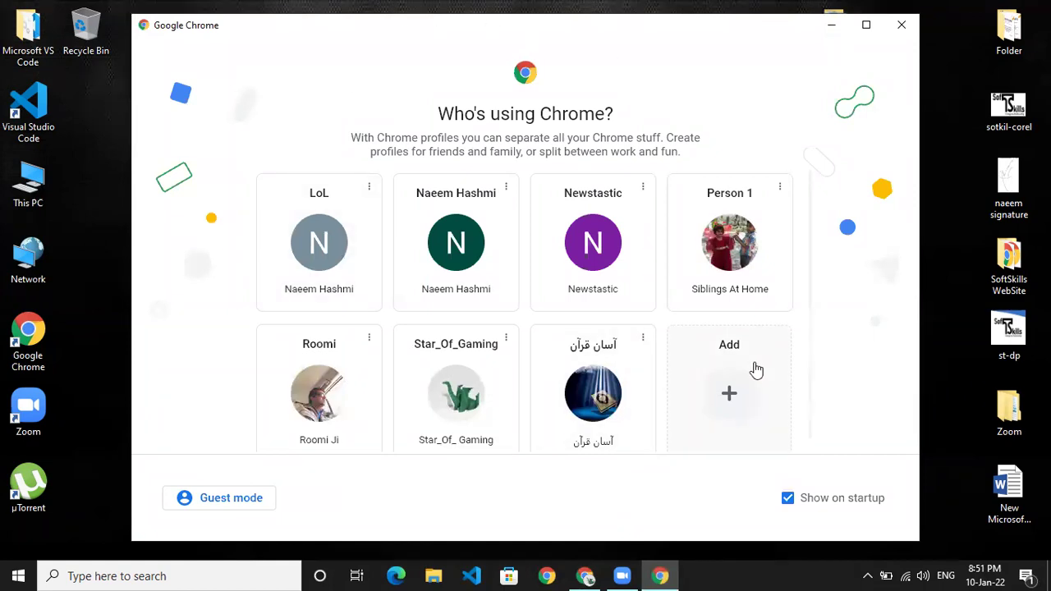
{"action": "left_click", "coordinate": [746, 388]}
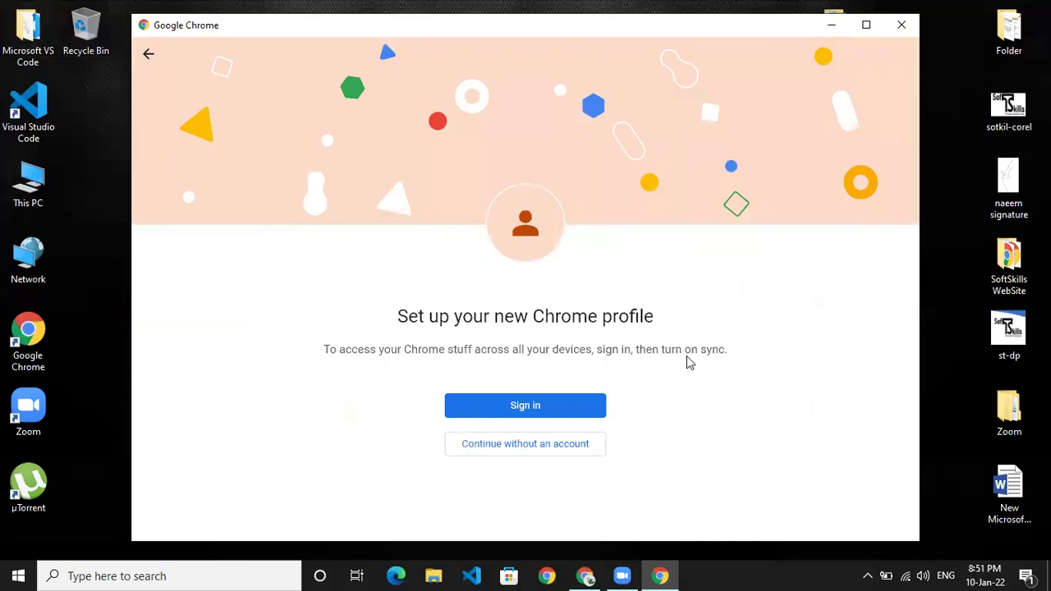
{"action": "left_click", "coordinate": [865, 24]}
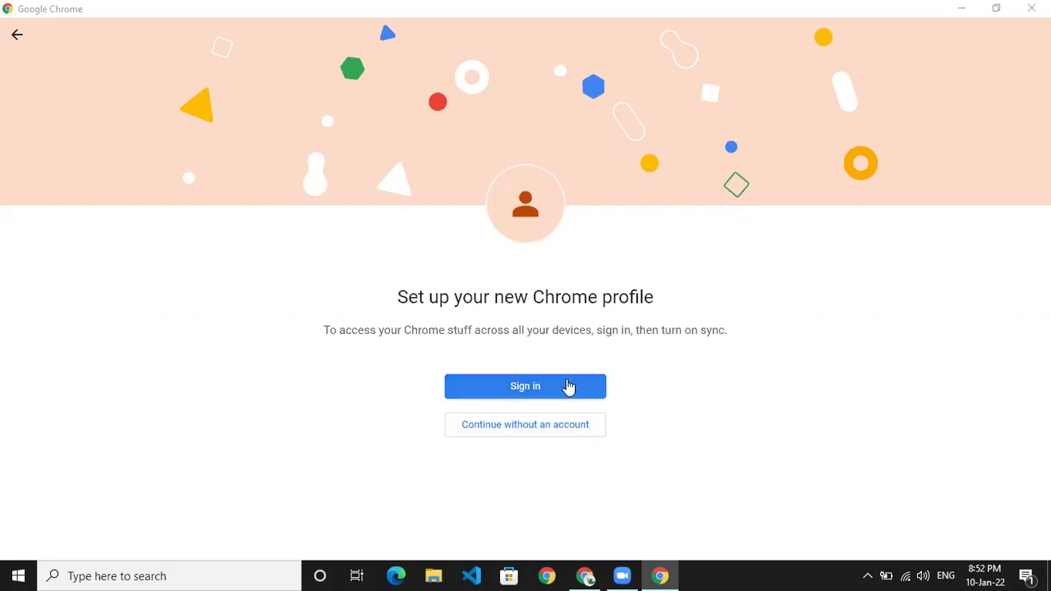
{"action": "left_click", "coordinate": [561, 387]}
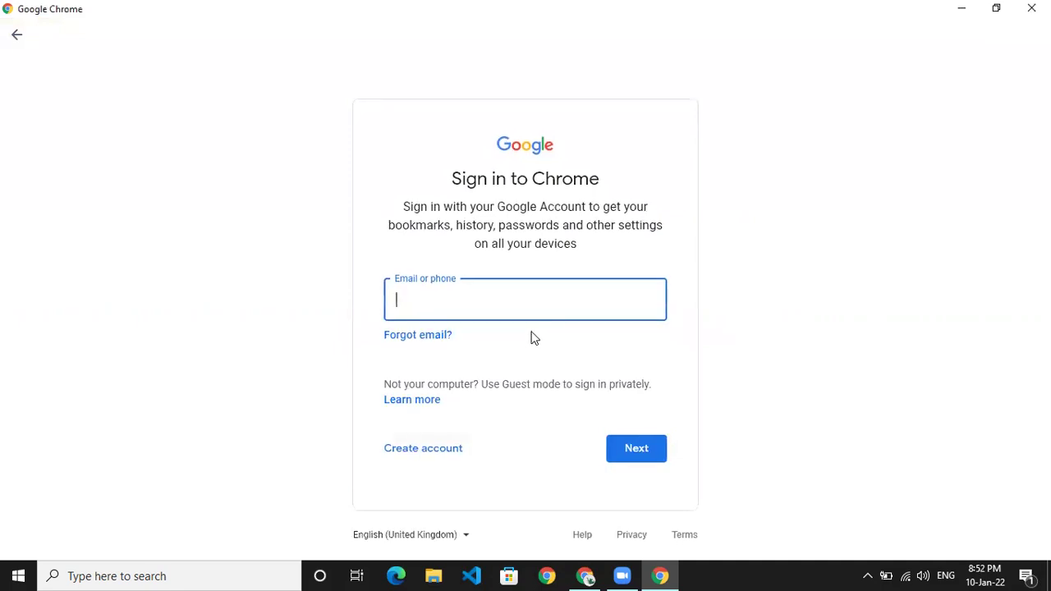
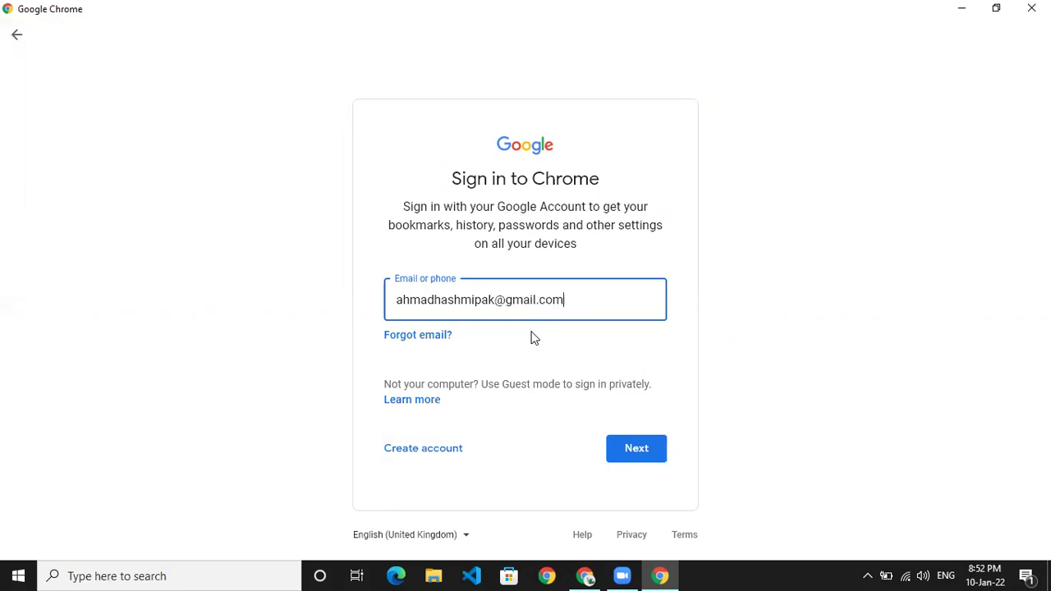
- Sign in to Chrome with the account's e-mail address and password, correcting a password typo
{"action": "left_click", "coordinate": [617, 448]}
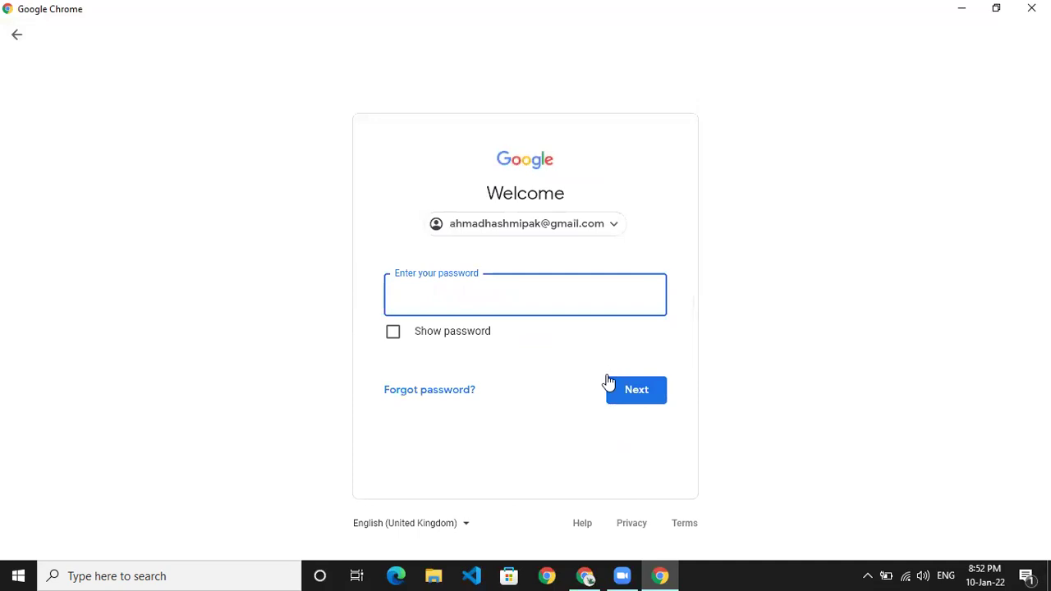
{"action": "type", "text": "••••••••"}
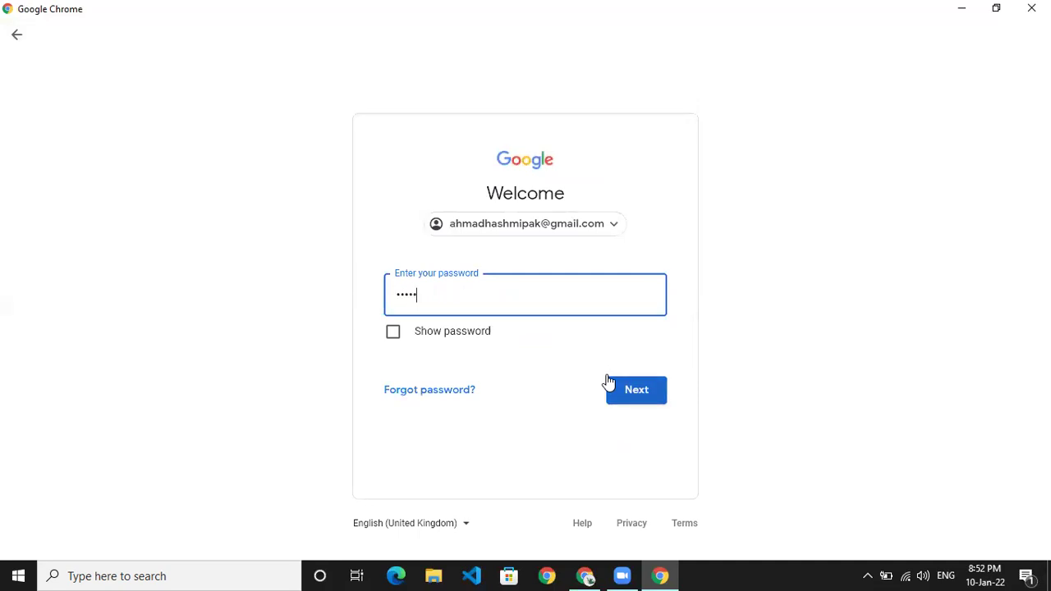
{"action": "type", "text": "••"}
{"action": "key", "text": "BackSpace"}
{"action": "left_click", "coordinate": [647, 404]}
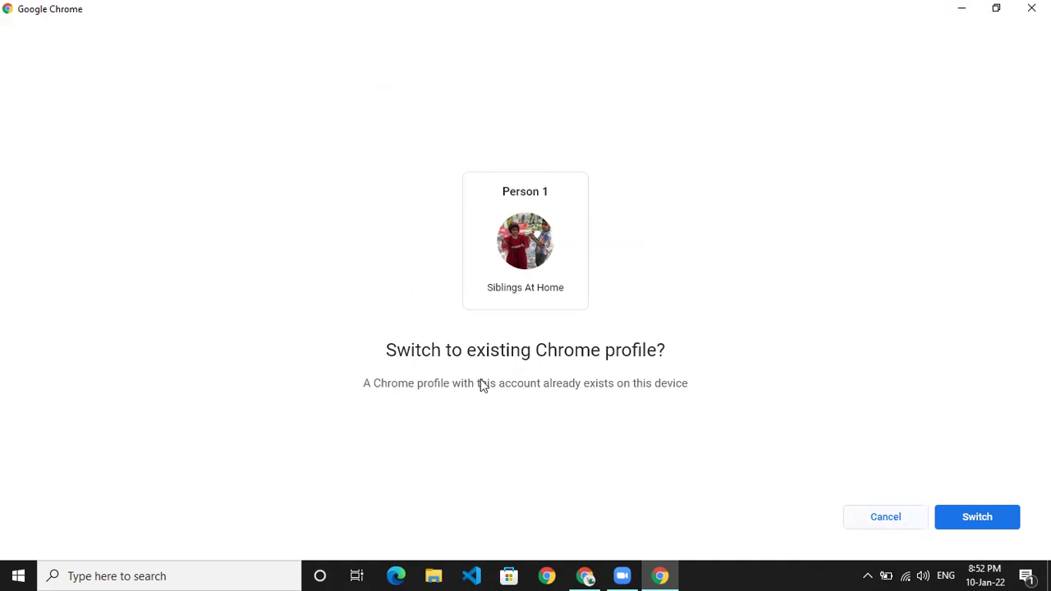
- Cancel the switch, open the Person 1 profile full-screen and focus the New Tab search box
{"action": "left_click", "coordinate": [884, 510]}
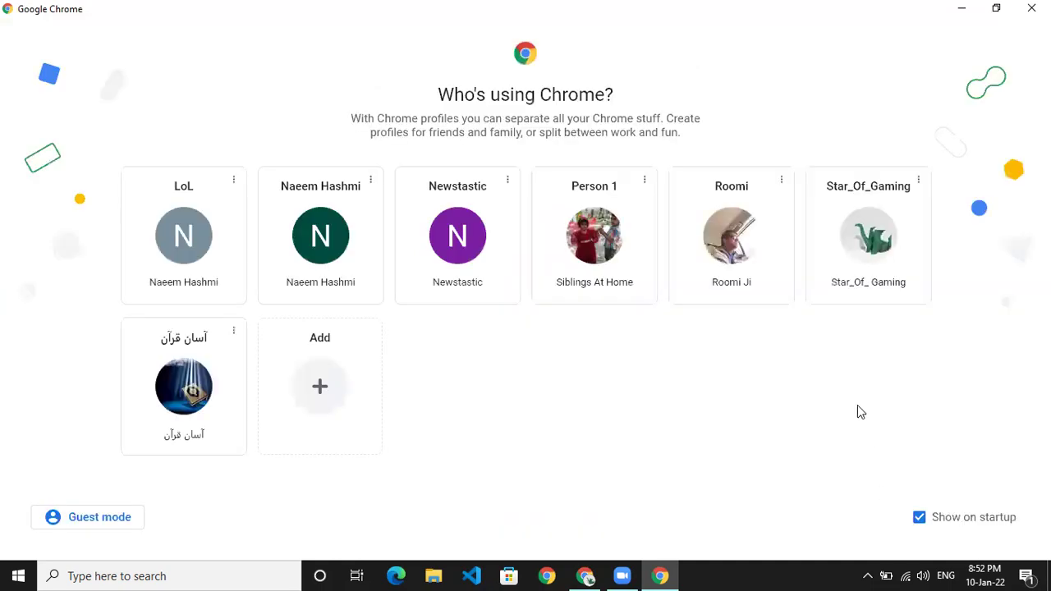
{"action": "left_click", "coordinate": [557, 275]}
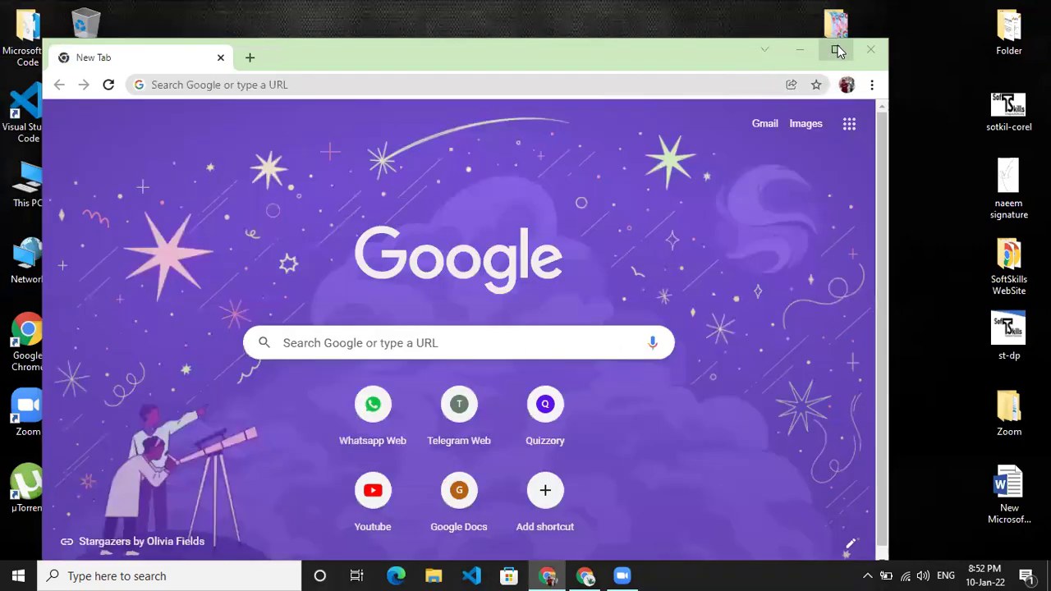
{"action": "left_click", "coordinate": [835, 50]}
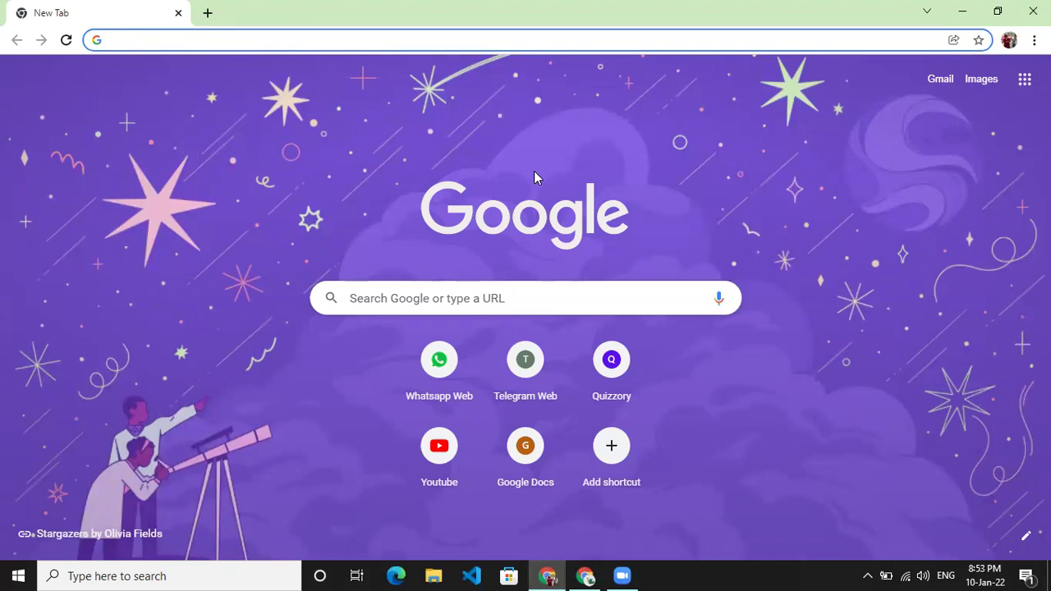
{"action": "left_click", "coordinate": [470, 293]}
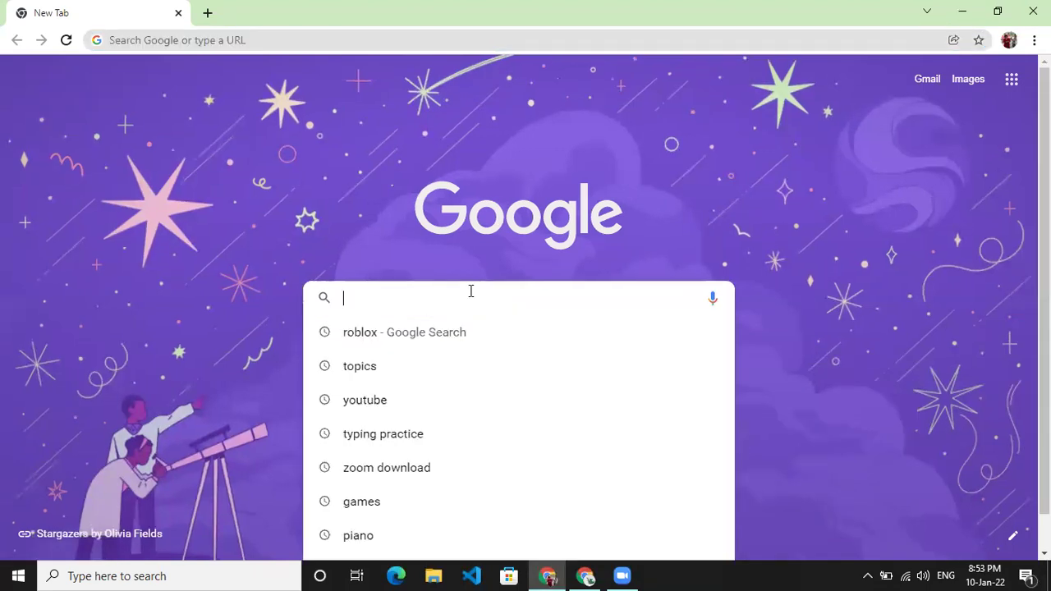
- Search Google for 'youtu' and open the YouTube site from the results
{"action": "type", "text": "youtube"}
{"action": "key", "text": "Return"}
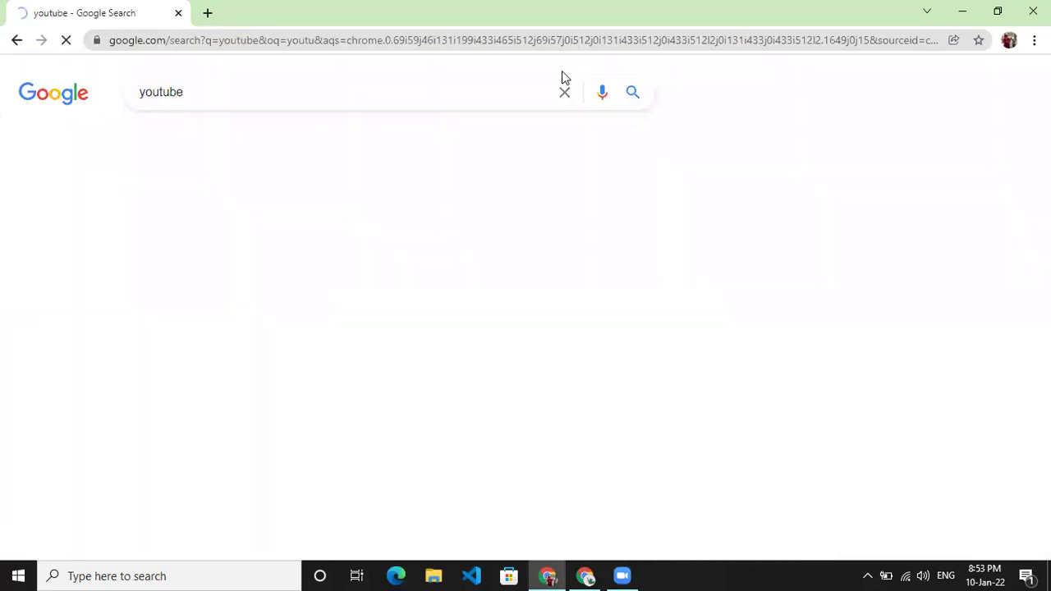
{"action": "left_click", "coordinate": [177, 234]}
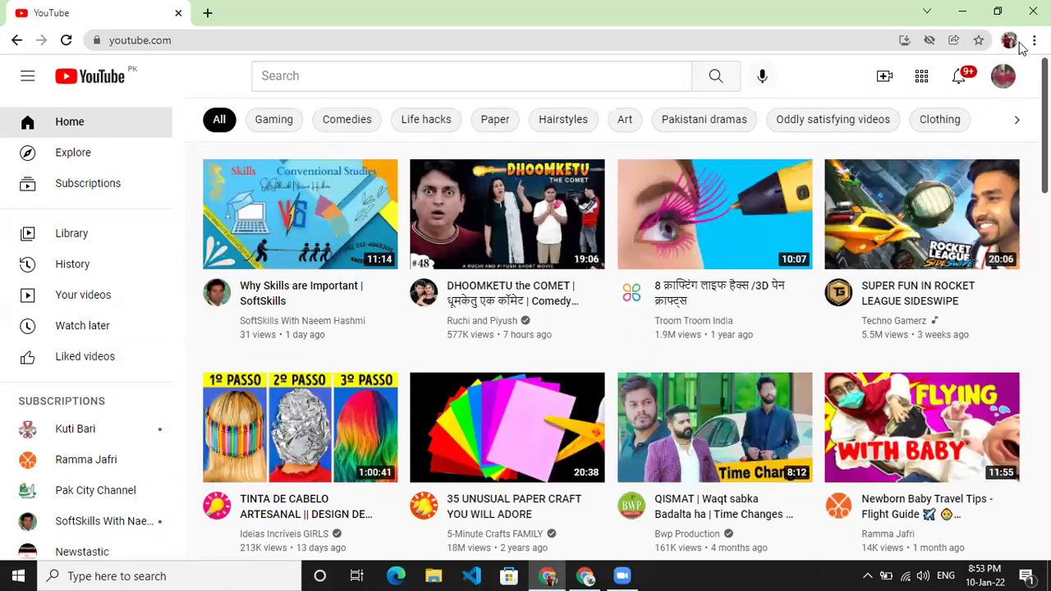
- Go to the Ambitious Juniors channel page from the account menu and scroll through it
{"action": "left_click", "coordinate": [1004, 82]}
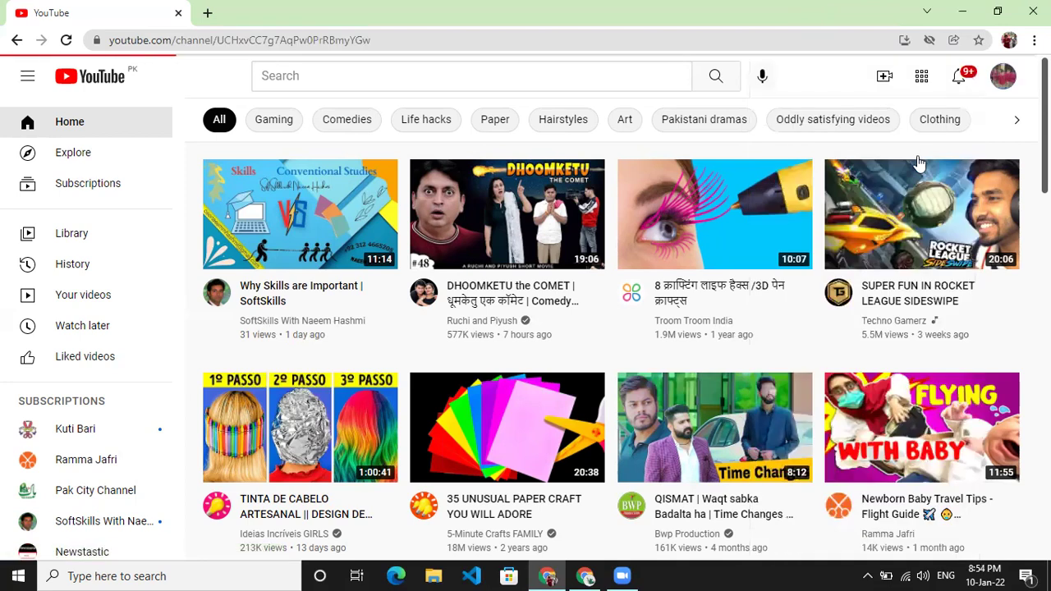
{"action": "scroll", "coordinate": [892, 204], "scroll_direction": "down", "scroll_amount": 1}
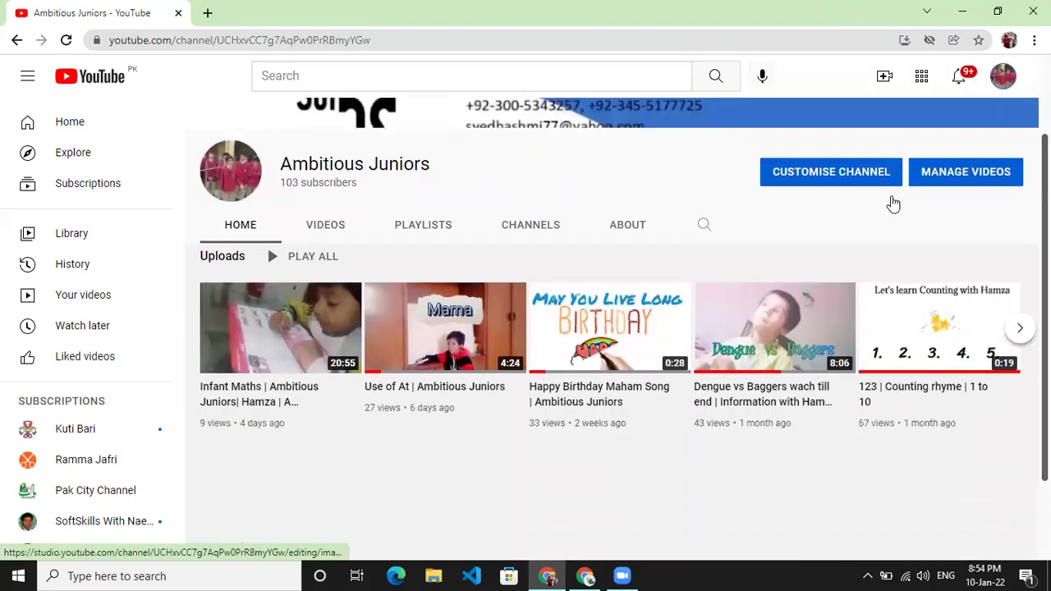
{"action": "scroll", "coordinate": [892, 204], "scroll_direction": "up", "scroll_amount": 1}
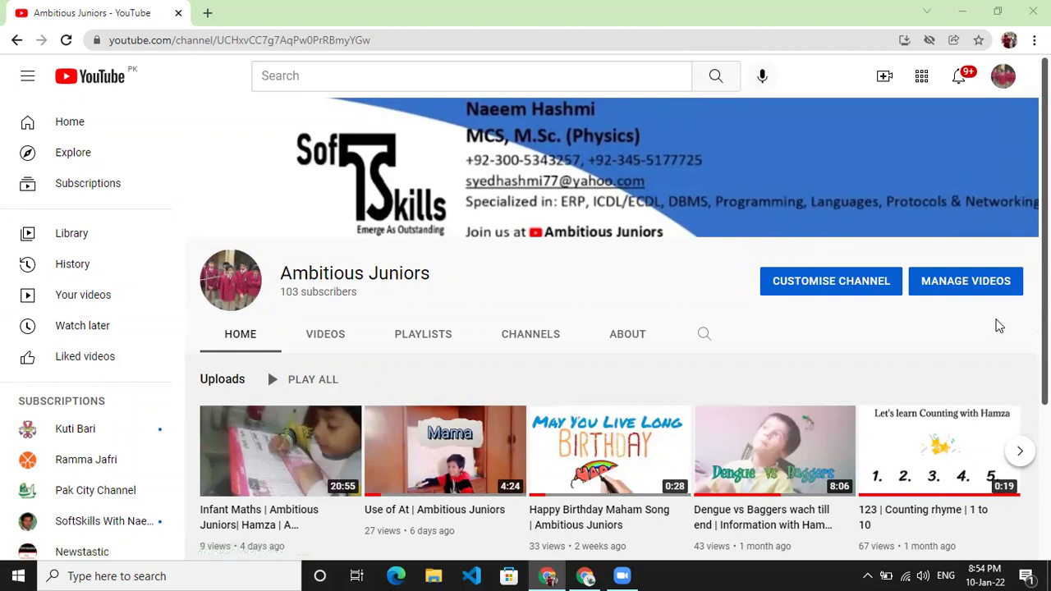
{"action": "scroll", "coordinate": [999, 326], "scroll_direction": "down", "scroll_amount": 3}
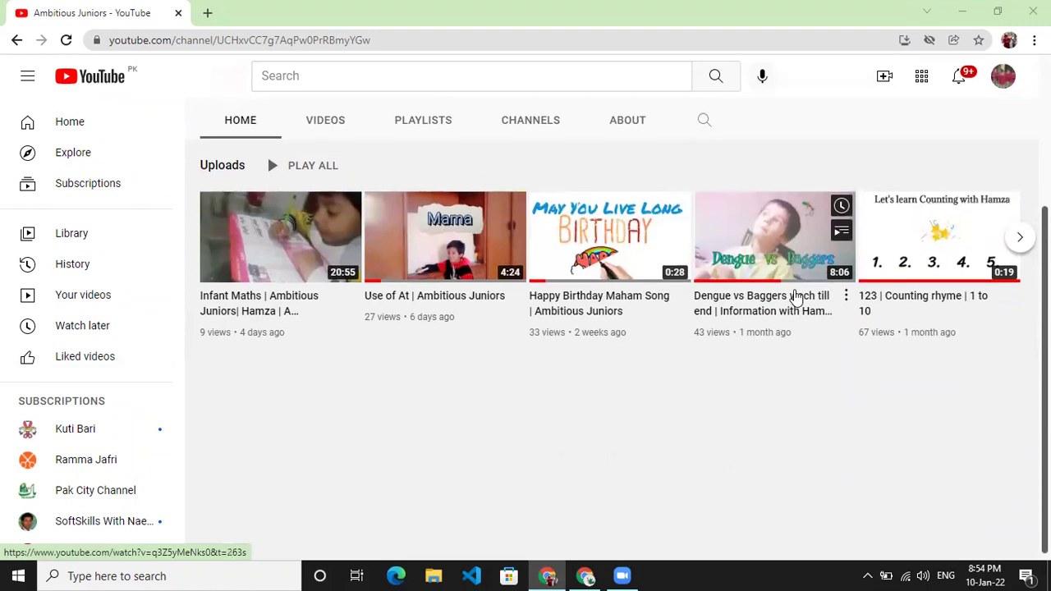
{"action": "scroll", "coordinate": [780, 296], "scroll_direction": "up", "scroll_amount": 2}
- View the channel's PLAYLISTS and HOME tabs, then choose CUSTOMISE CHANNEL
{"action": "left_click", "coordinate": [446, 283]}
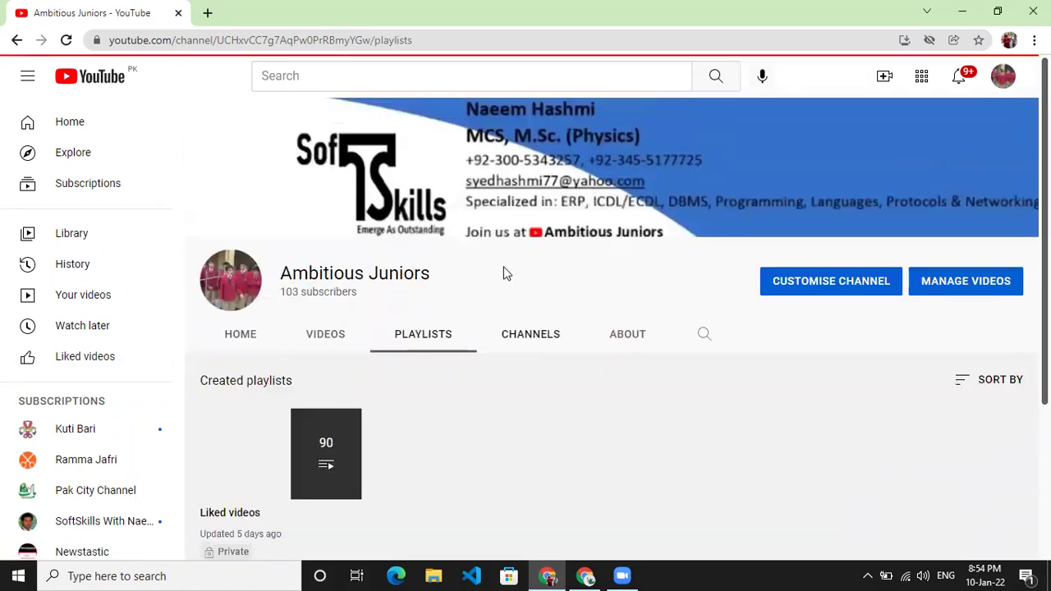
{"action": "left_click", "coordinate": [240, 335]}
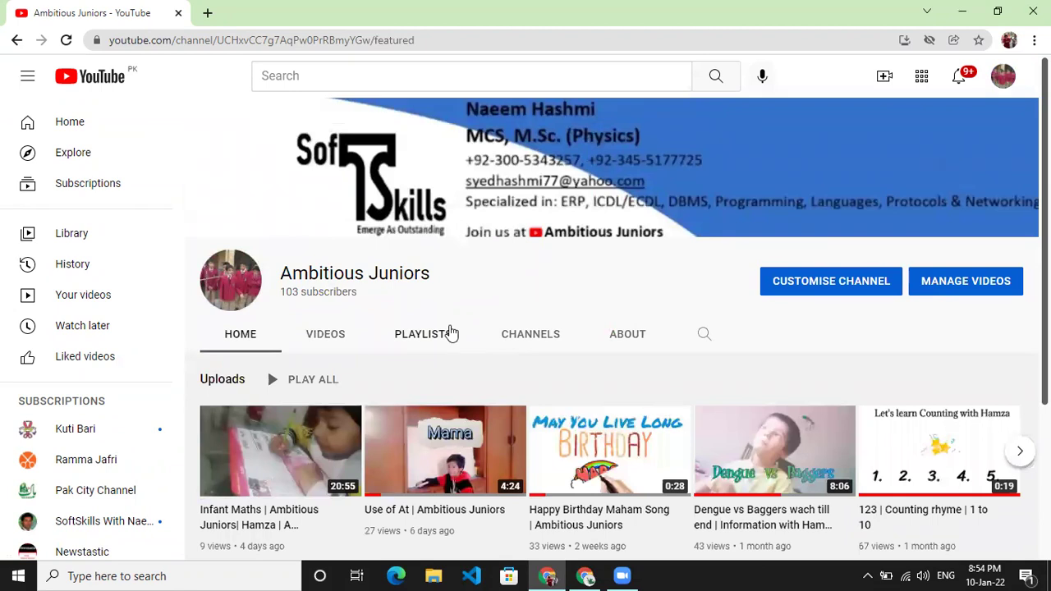
{"action": "left_click", "coordinate": [871, 281]}
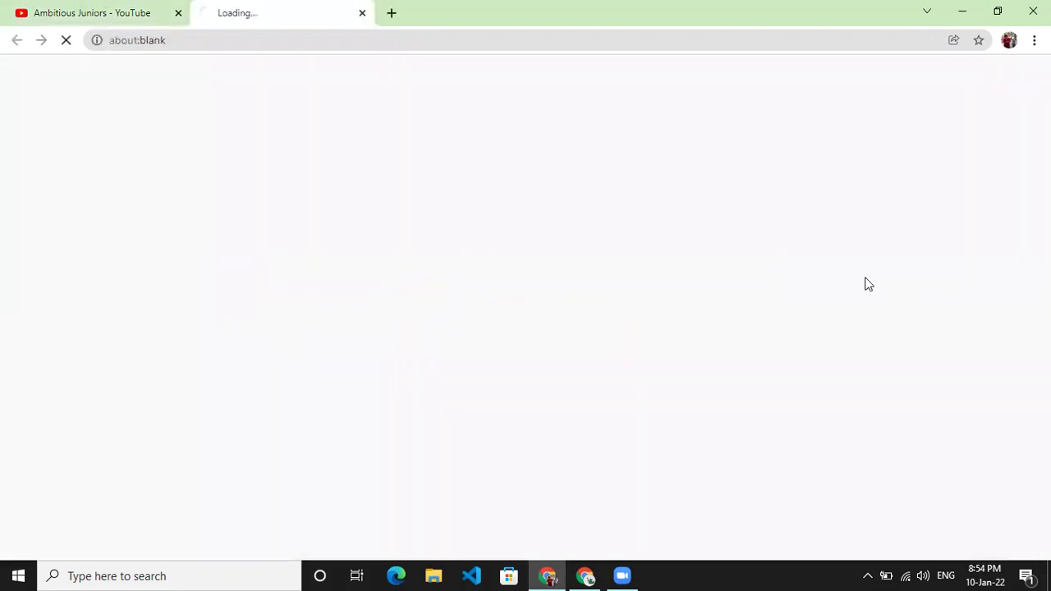
- Return to the Creator Studio tab and review the Customisation Layout's video spotlight and featured sections
{"action": "left_click", "coordinate": [94, 13]}
{"action": "left_click", "coordinate": [218, 7]}
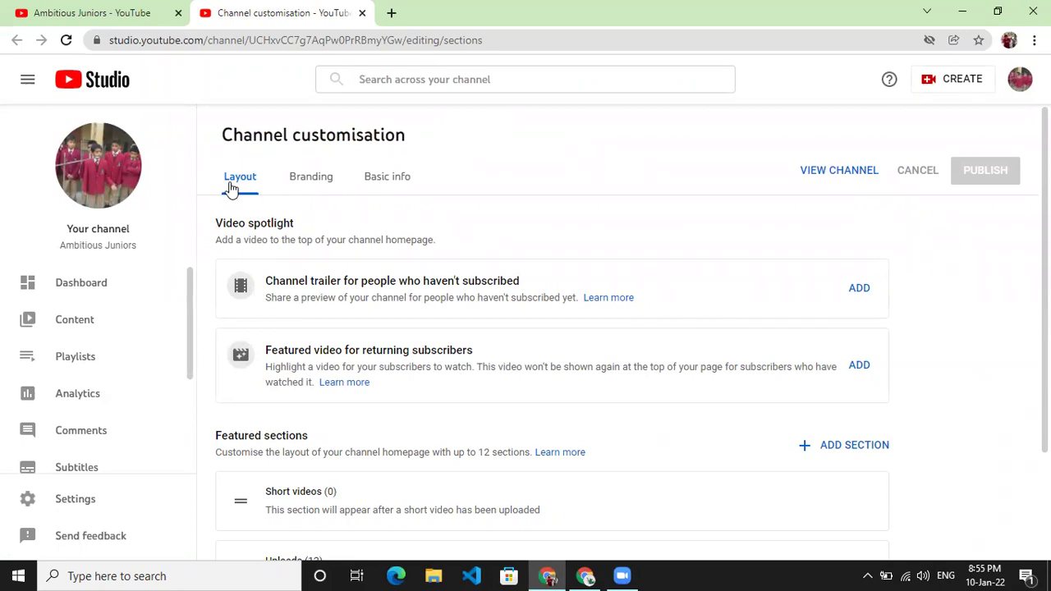
{"action": "scroll", "coordinate": [232, 188], "scroll_direction": "down", "scroll_amount": 3}
{"action": "scroll", "coordinate": [413, 345], "scroll_direction": "up", "scroll_amount": 3}
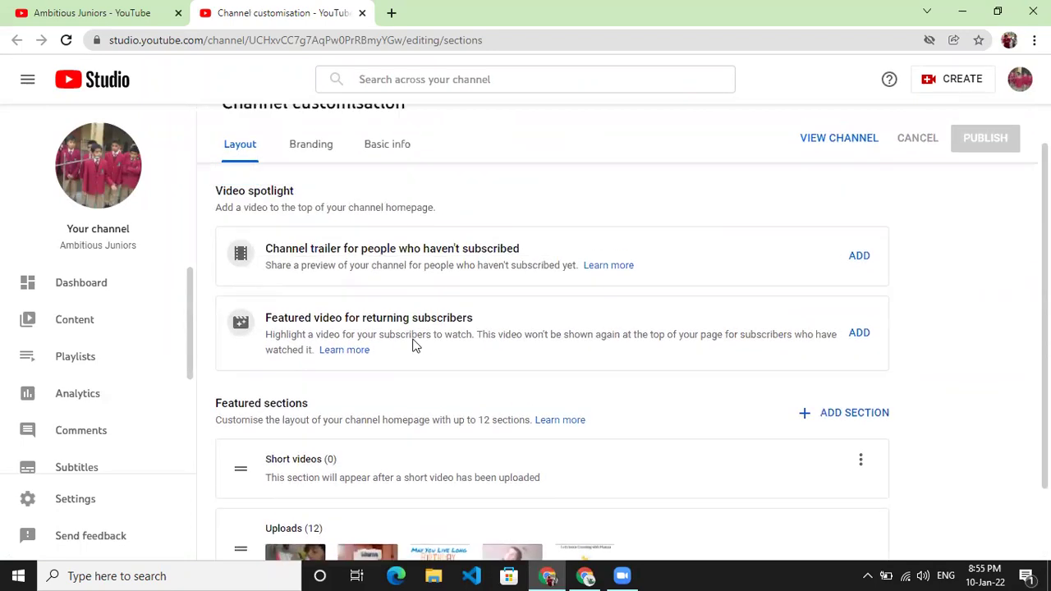
{"action": "scroll", "coordinate": [413, 345], "scroll_direction": "down", "scroll_amount": 3}
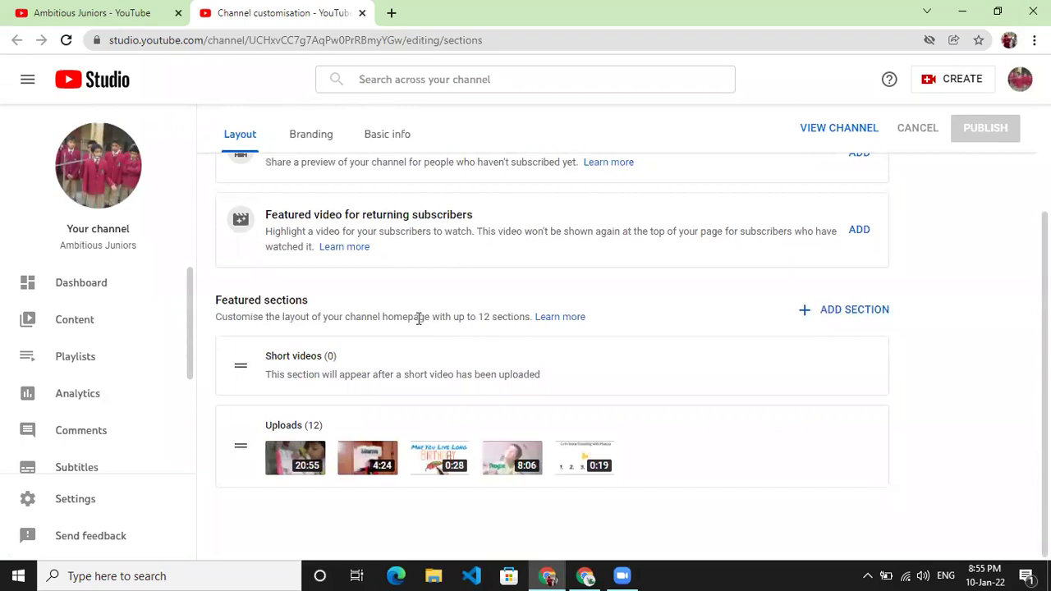
{"action": "scroll", "coordinate": [419, 319], "scroll_direction": "up", "scroll_amount": 3}
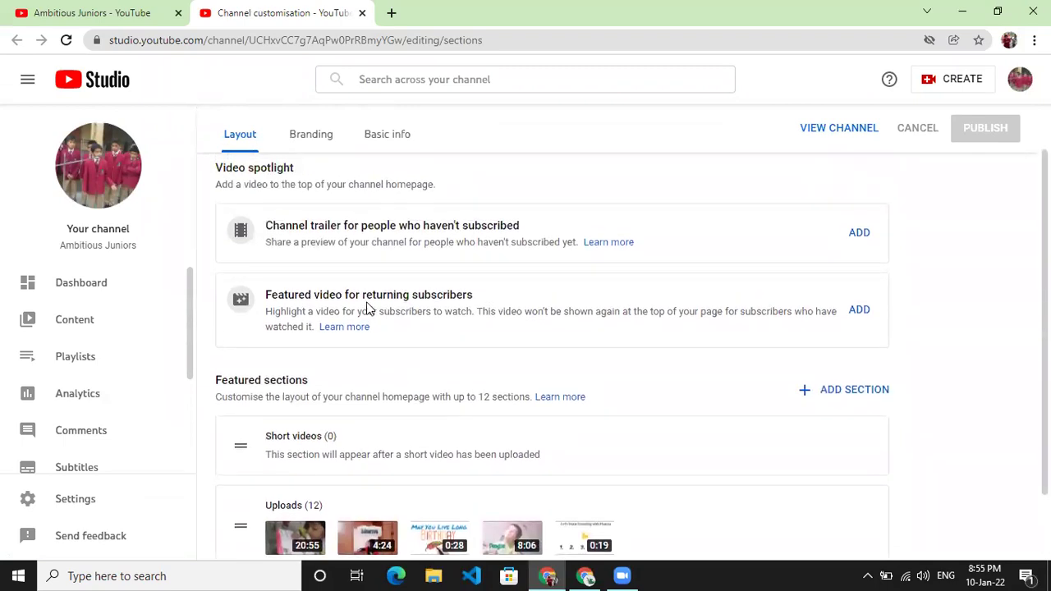
{"action": "scroll", "coordinate": [763, 292], "scroll_direction": "down", "scroll_amount": 2}
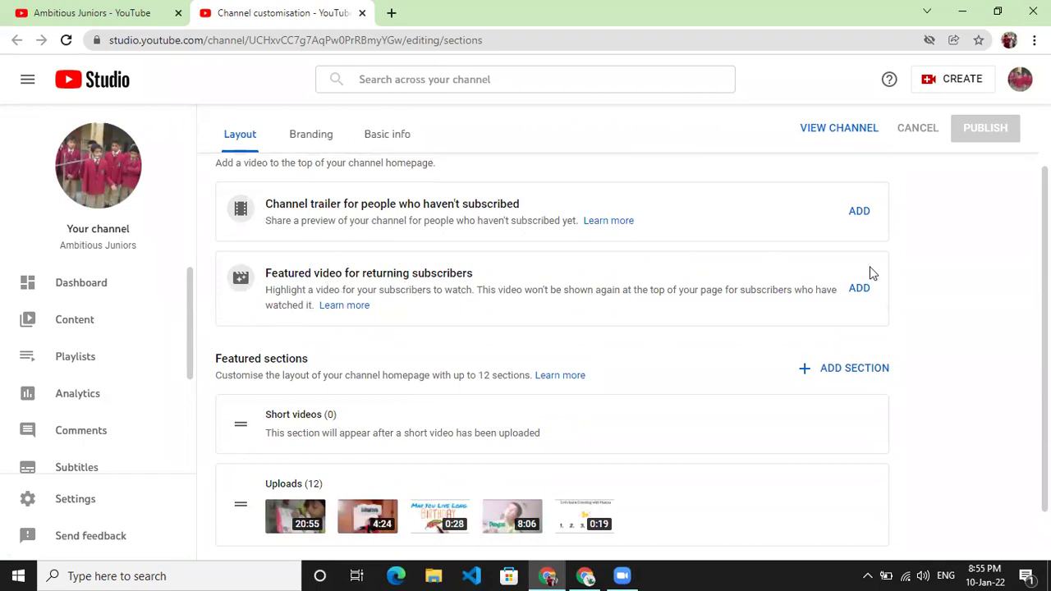
{"action": "scroll", "coordinate": [493, 260], "scroll_direction": "up", "scroll_amount": 2}
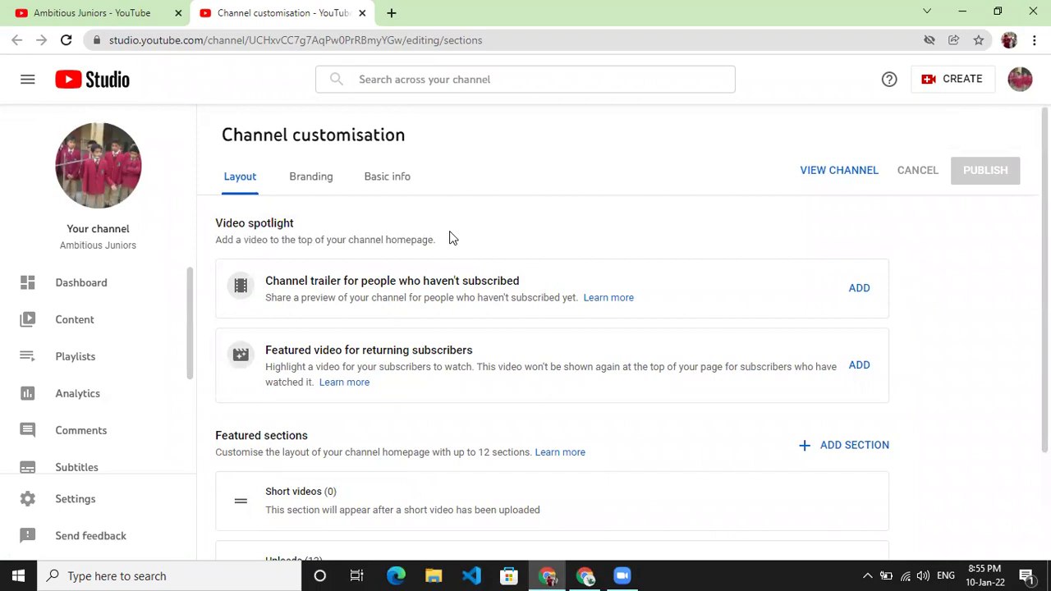
{"action": "left_click", "coordinate": [298, 180]}
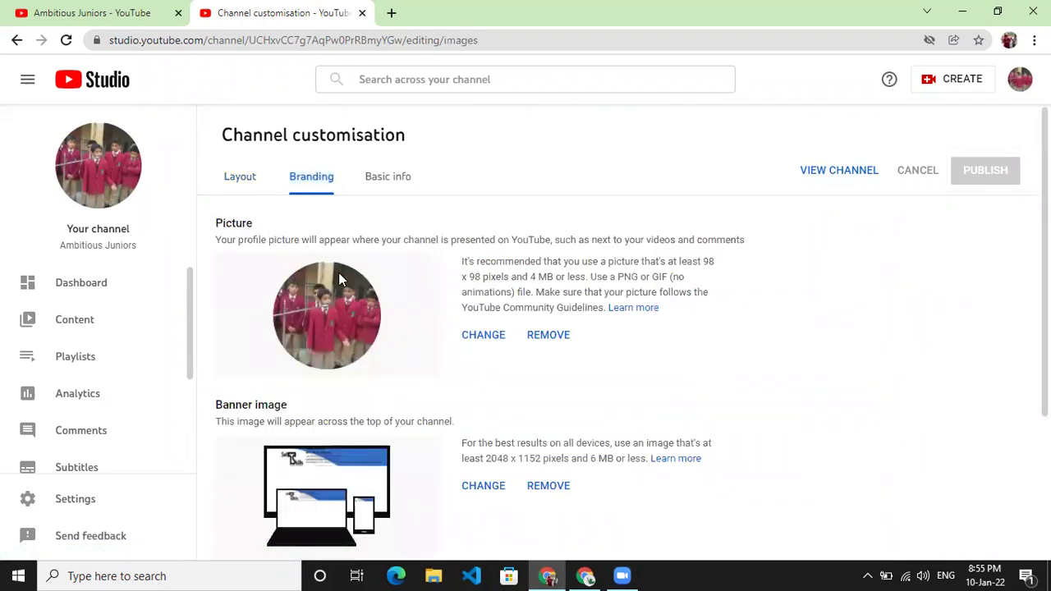
- Scroll through the Branding tab's Picture, Banner image and Video watermark sections
{"action": "scroll", "coordinate": [340, 274], "scroll_direction": "down", "scroll_amount": 2}
{"action": "scroll", "coordinate": [290, 257], "scroll_direction": "up", "scroll_amount": 2}
{"action": "scroll", "coordinate": [388, 295], "scroll_direction": "down", "scroll_amount": 4}
{"action": "scroll", "coordinate": [371, 235], "scroll_direction": "up", "scroll_amount": 2}
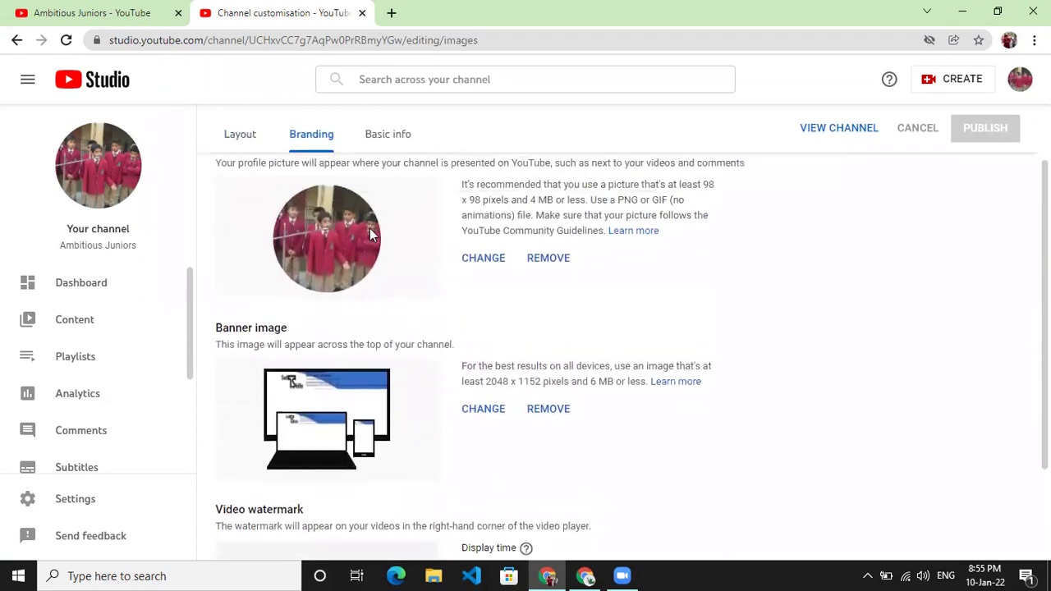
{"action": "scroll", "coordinate": [371, 236], "scroll_direction": "down", "scroll_amount": 3}
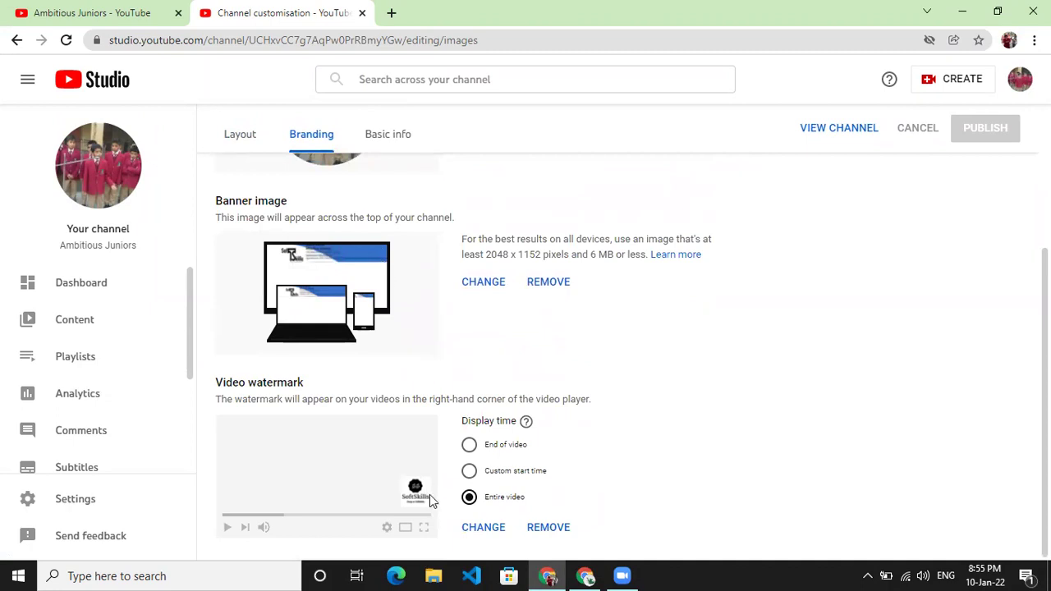
{"action": "scroll", "coordinate": [432, 494], "scroll_direction": "up", "scroll_amount": 2}
{"action": "scroll", "coordinate": [462, 493], "scroll_direction": "down", "scroll_amount": 2}
{"action": "scroll", "coordinate": [439, 476], "scroll_direction": "up", "scroll_amount": 5}
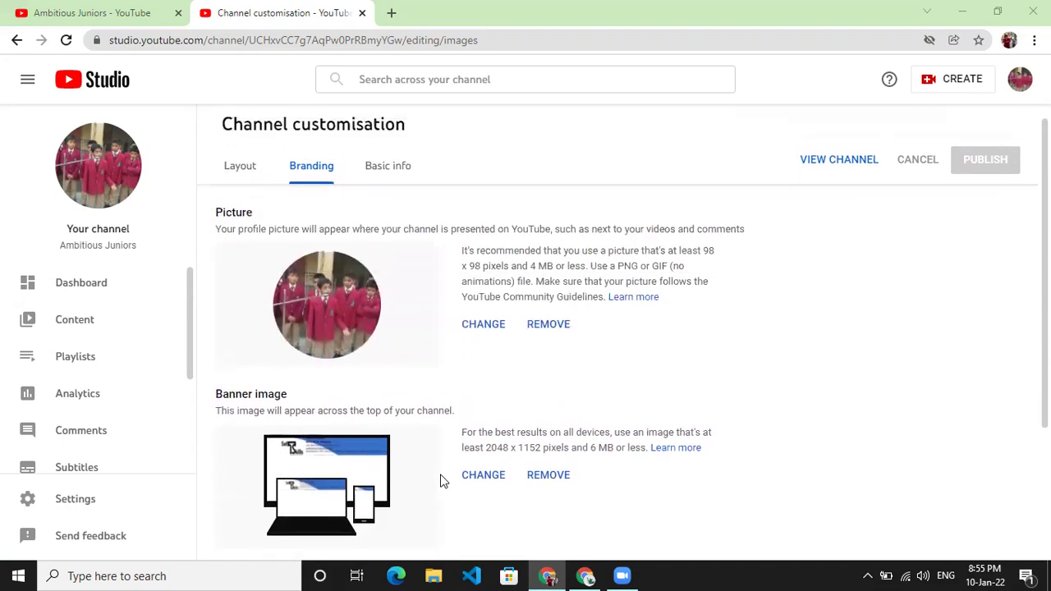
{"action": "scroll", "coordinate": [71, 340], "scroll_direction": "down", "scroll_amount": 3}
{"action": "scroll", "coordinate": [90, 394], "scroll_direction": "up", "scroll_amount": 3}
- Open the Dashboard and scroll through latest video performance, comments and recent subscribers cards
{"action": "left_click", "coordinate": [87, 285]}
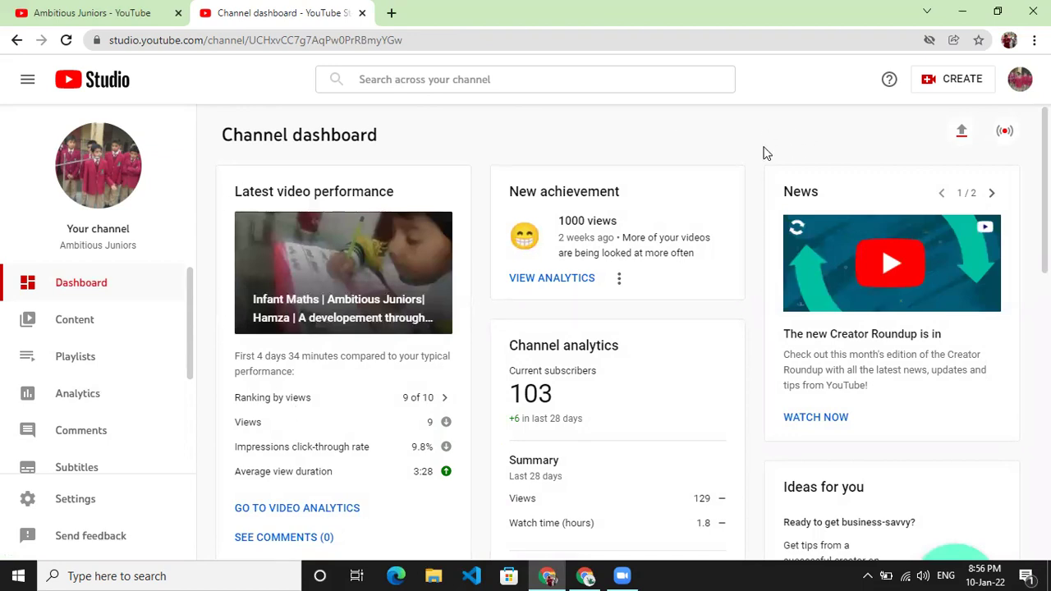
{"action": "scroll", "coordinate": [270, 169], "scroll_direction": "down", "scroll_amount": 1}
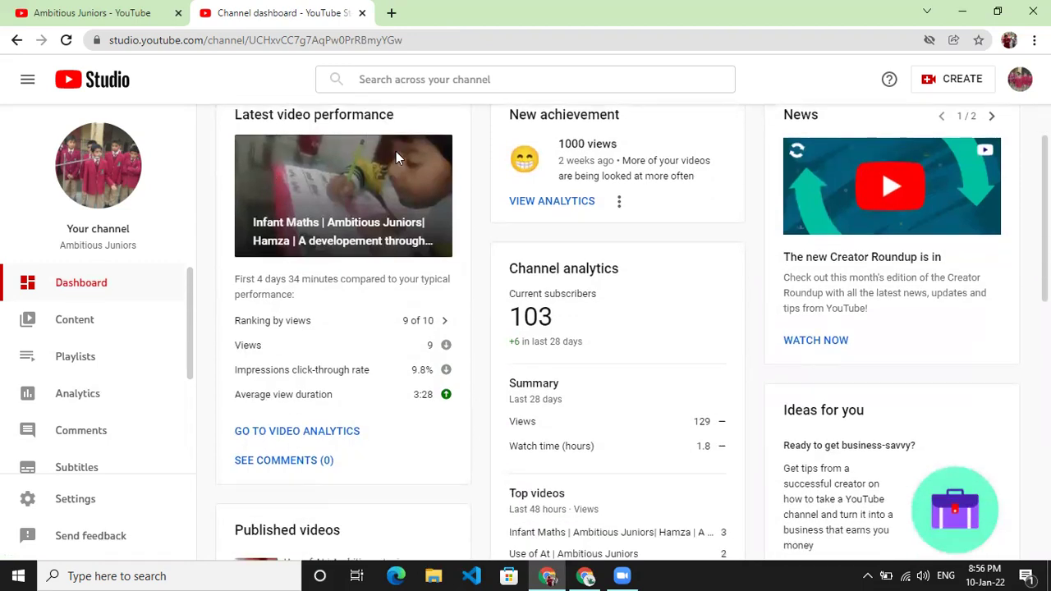
{"action": "scroll", "coordinate": [396, 151], "scroll_direction": "down", "scroll_amount": 1}
{"action": "scroll", "coordinate": [334, 249], "scroll_direction": "up", "scroll_amount": 2}
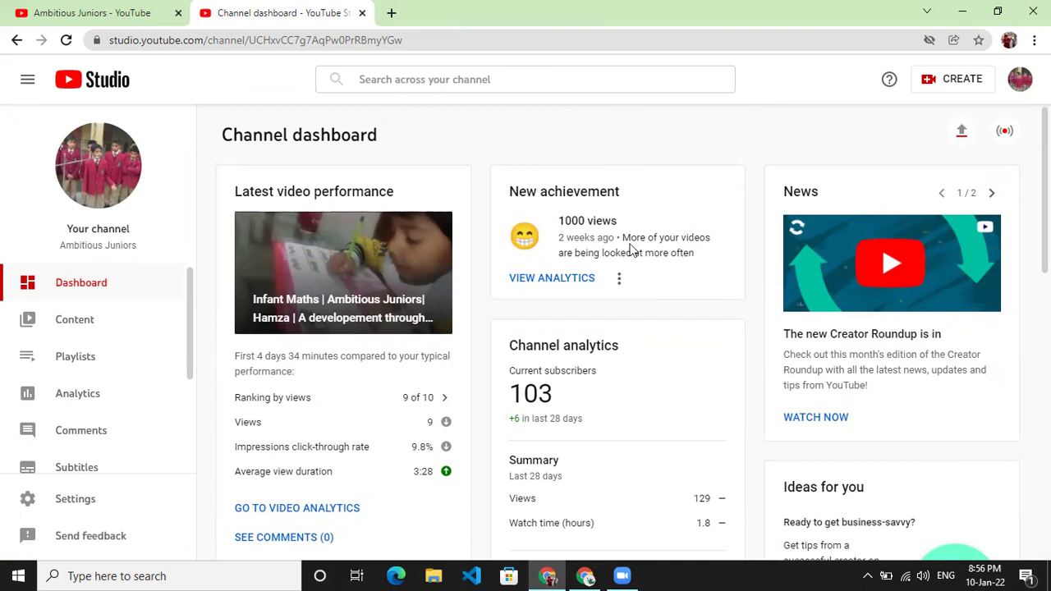
{"action": "scroll", "coordinate": [708, 209], "scroll_direction": "down", "scroll_amount": 1}
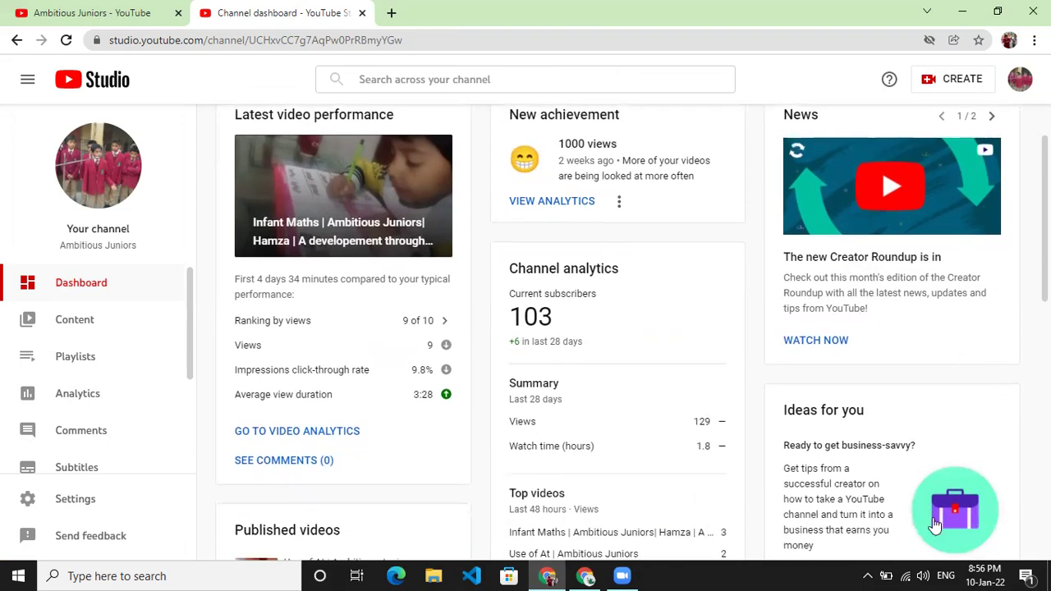
{"action": "scroll", "coordinate": [906, 273], "scroll_direction": "down", "scroll_amount": 1}
{"action": "scroll", "coordinate": [905, 274], "scroll_direction": "down", "scroll_amount": 4}
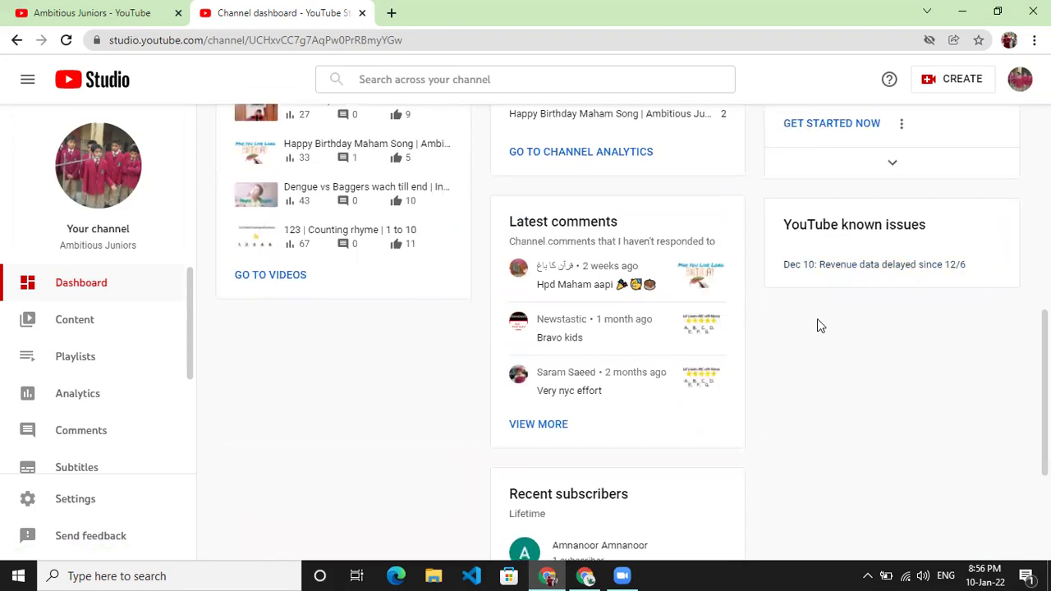
{"action": "scroll", "coordinate": [463, 227], "scroll_direction": "up", "scroll_amount": 1}
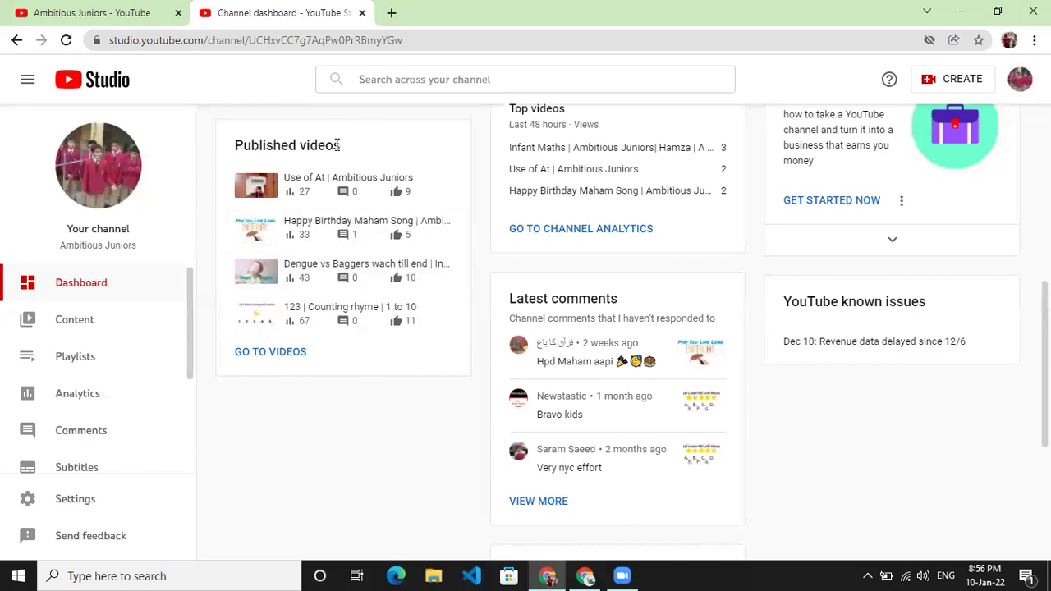
{"action": "scroll", "coordinate": [326, 333], "scroll_direction": "down", "scroll_amount": 1}
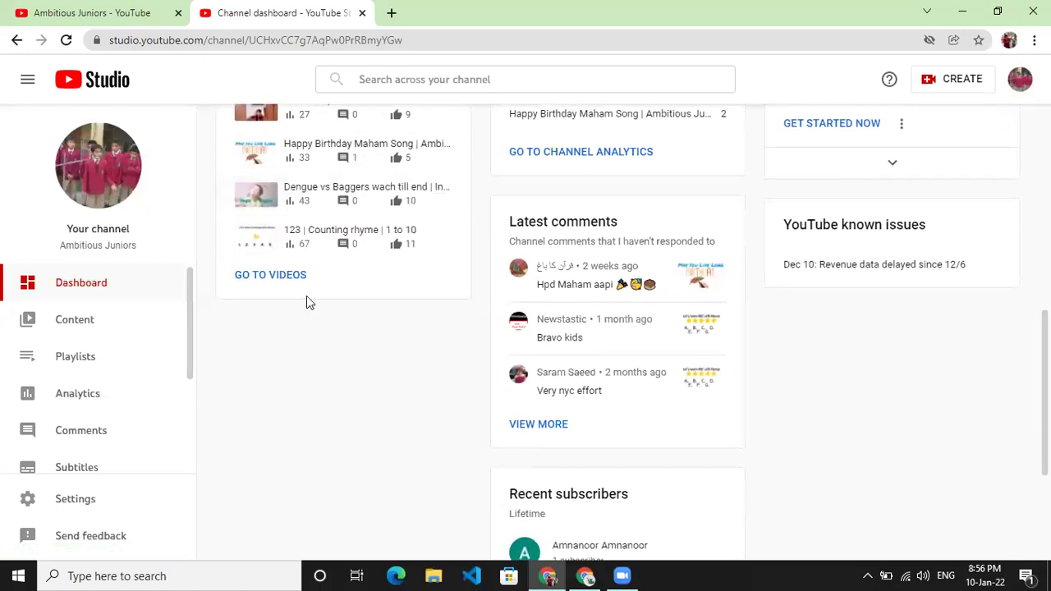
{"action": "scroll", "coordinate": [633, 164], "scroll_direction": "down", "scroll_amount": 3}
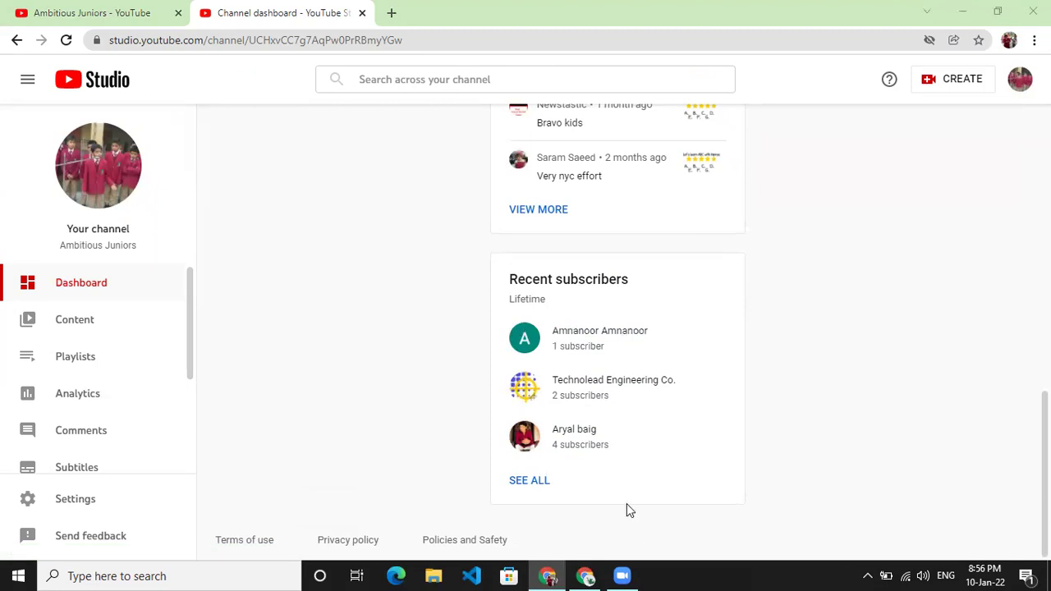
{"action": "scroll", "coordinate": [558, 474], "scroll_direction": "up", "scroll_amount": 10}
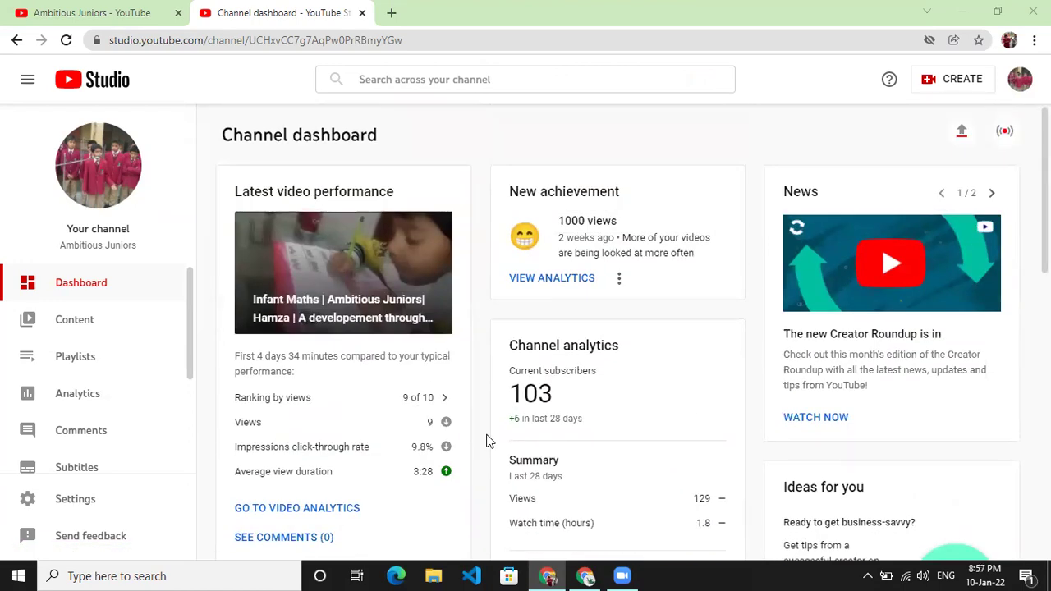
{"action": "scroll", "coordinate": [563, 380], "scroll_direction": "down", "scroll_amount": 1}
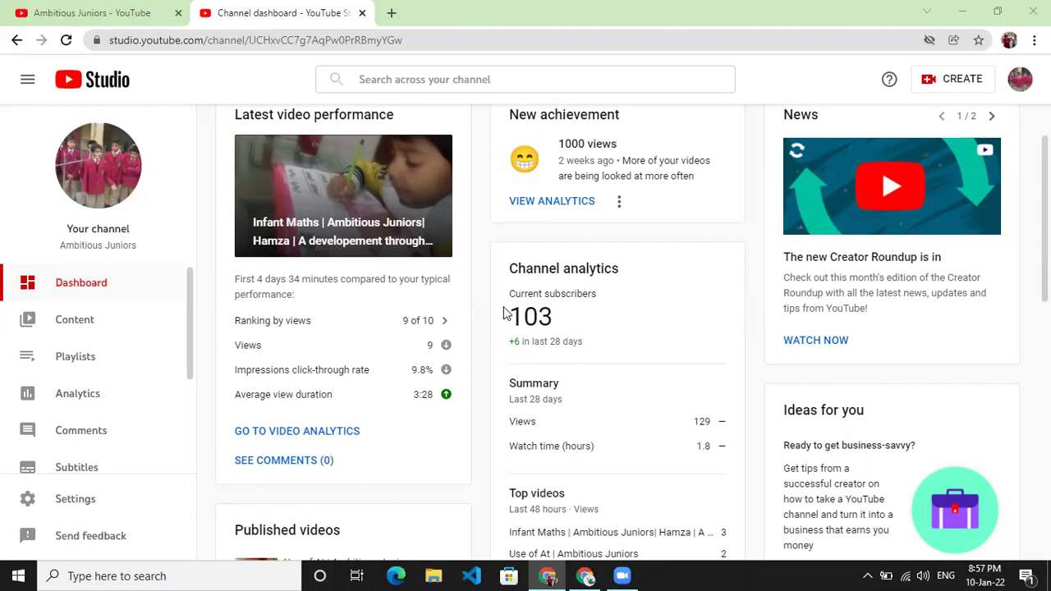
- Highlight the 103 current subscriber count, then clear the highlight
{"action": "left_click_drag", "start_coordinate": [503, 314], "coordinate": [580, 323]}
{"action": "left_click", "coordinate": [579, 325]}
{"action": "scroll", "coordinate": [580, 326], "scroll_direction": "down", "scroll_amount": 2}
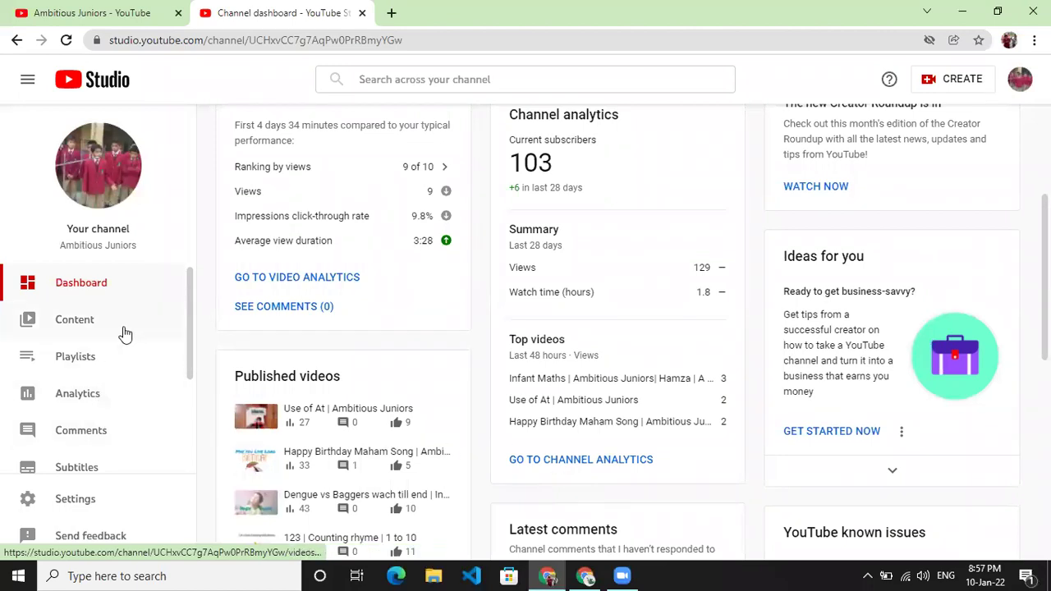
{"action": "left_click", "coordinate": [94, 335]}
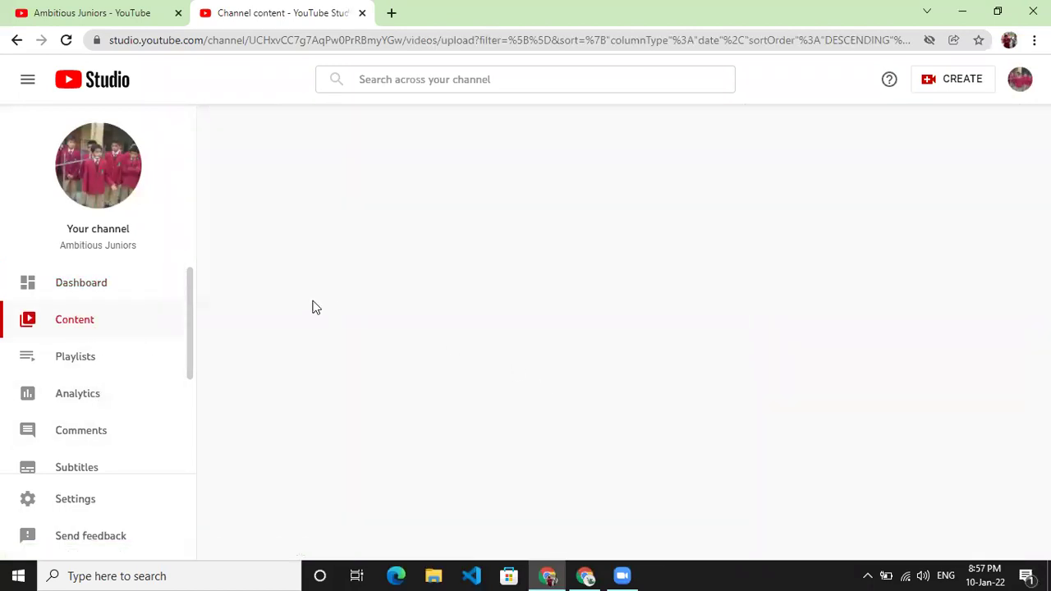
- Close the video-details and Studio search tips, then scroll through the Public video list
{"action": "scroll", "coordinate": [648, 354], "scroll_direction": "down", "scroll_amount": 1}
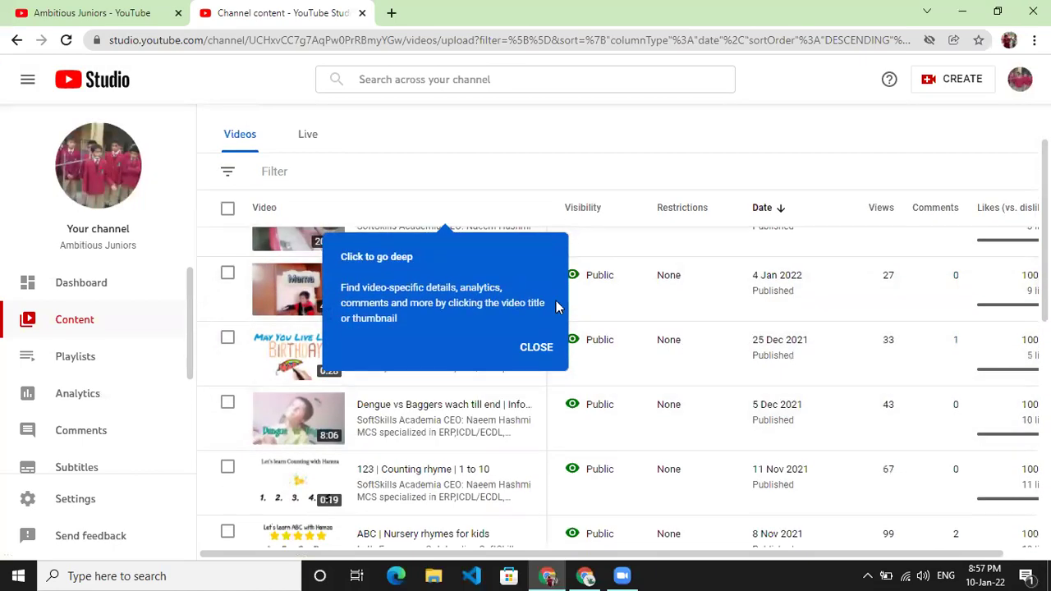
{"action": "left_click", "coordinate": [524, 345]}
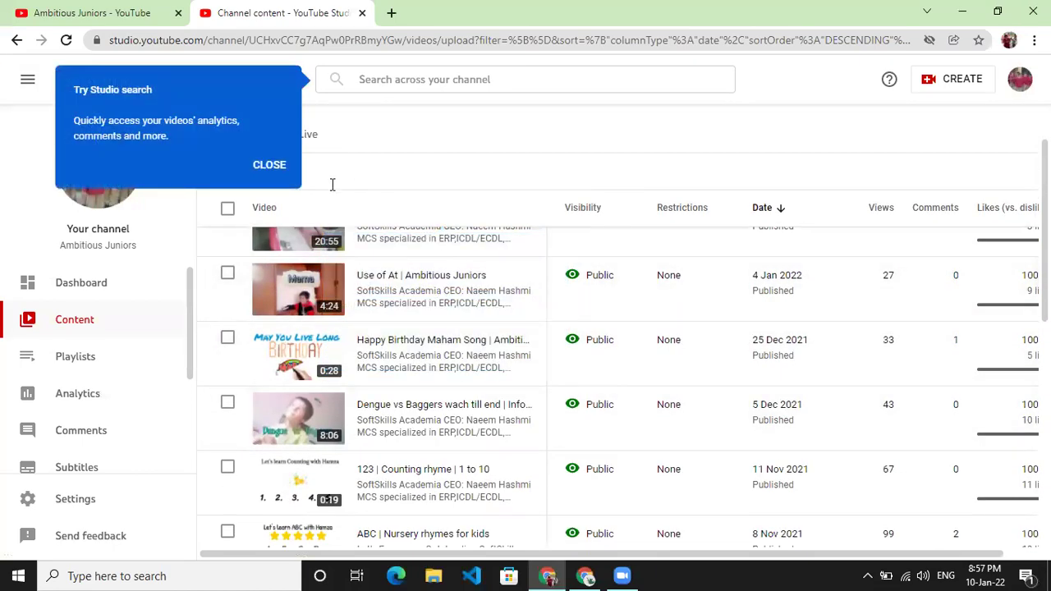
{"action": "left_click", "coordinate": [273, 168]}
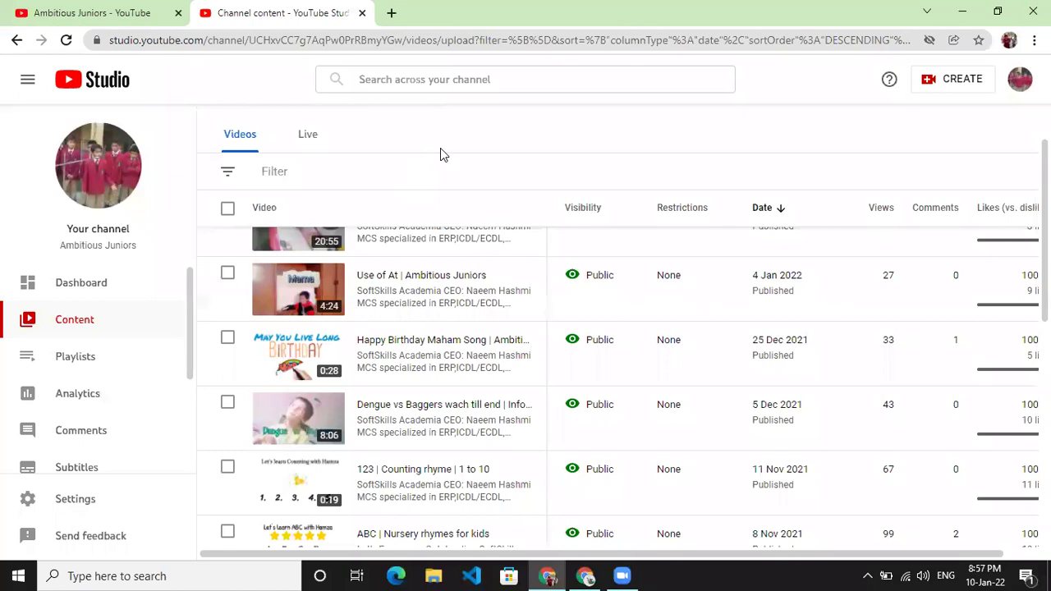
{"action": "scroll", "coordinate": [440, 150], "scroll_direction": "up", "scroll_amount": 1}
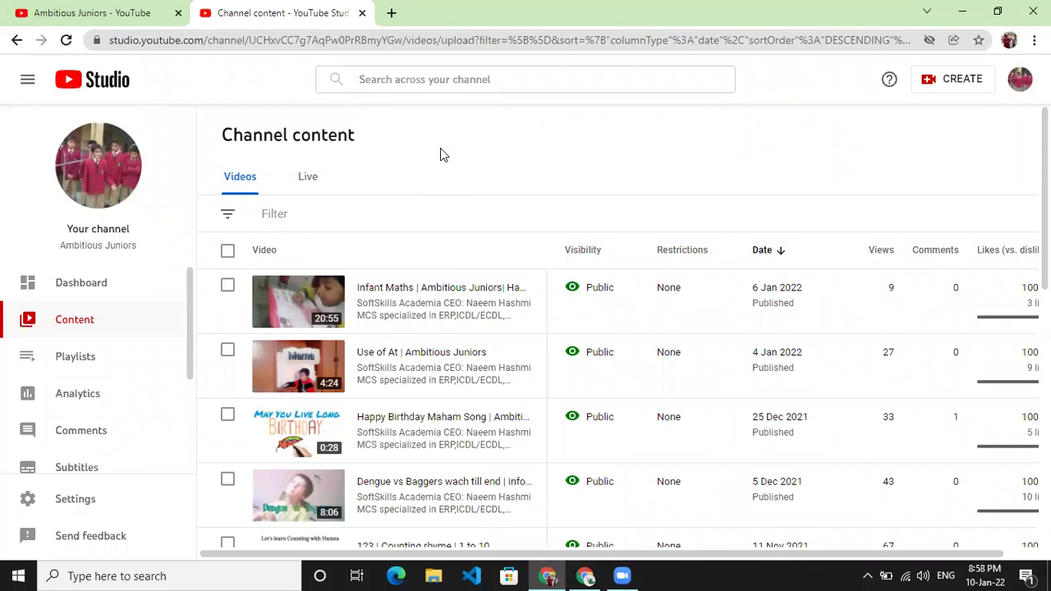
{"action": "scroll", "coordinate": [441, 137], "scroll_direction": "down", "scroll_amount": 2}
{"action": "scroll", "coordinate": [432, 176], "scroll_direction": "up", "scroll_amount": 3}
{"action": "scroll", "coordinate": [435, 260], "scroll_direction": "down", "scroll_amount": 4}
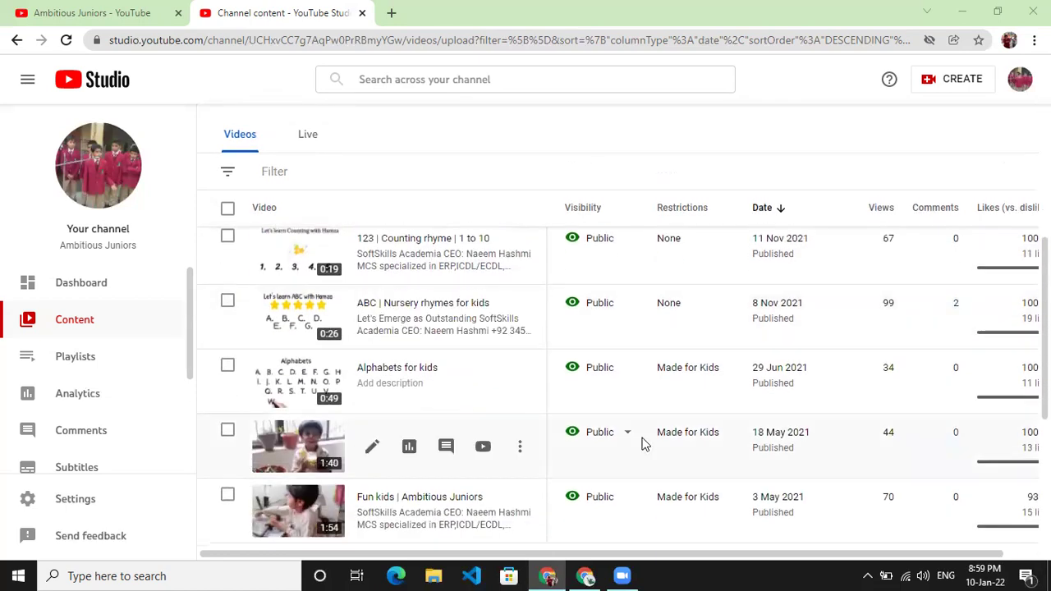
{"action": "scroll", "coordinate": [645, 444], "scroll_direction": "down", "scroll_amount": 4}
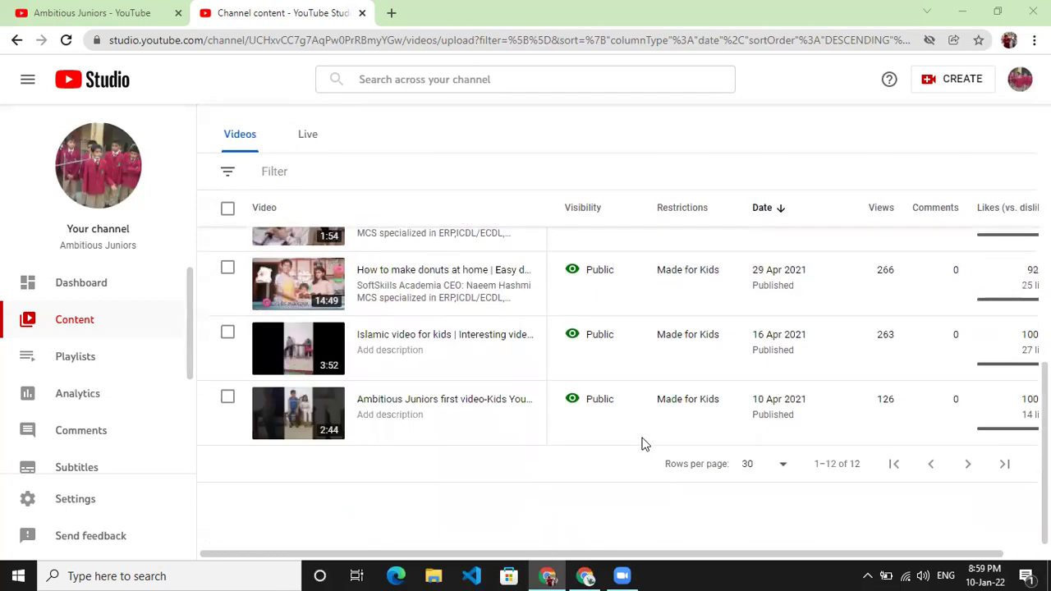
{"action": "scroll", "coordinate": [644, 444], "scroll_direction": "up", "scroll_amount": 3}
{"action": "scroll", "coordinate": [604, 473], "scroll_direction": "down", "scroll_amount": 2}
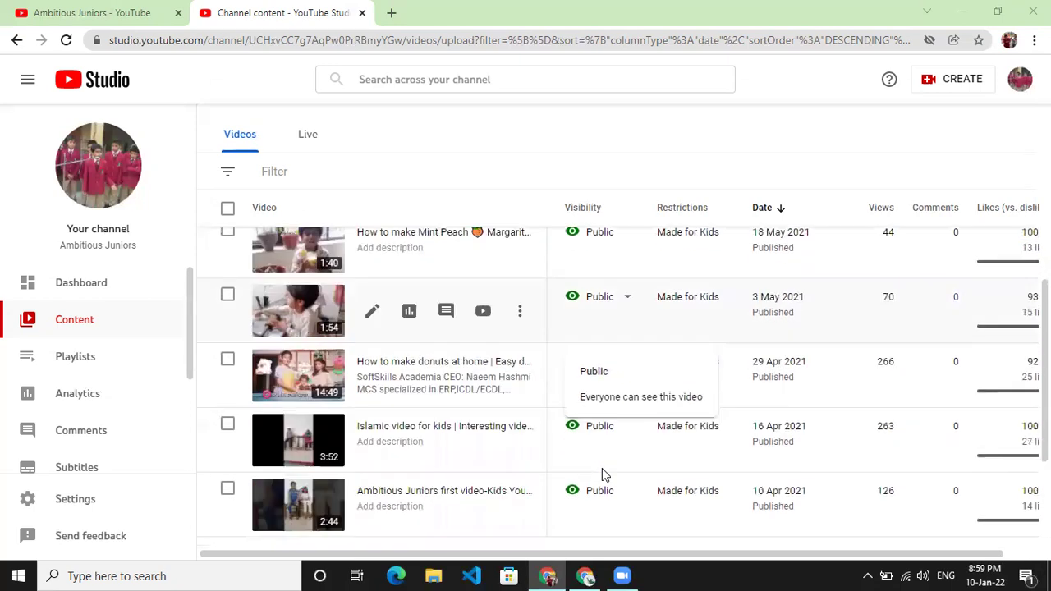
{"action": "scroll", "coordinate": [602, 473], "scroll_direction": "down", "scroll_amount": 2}
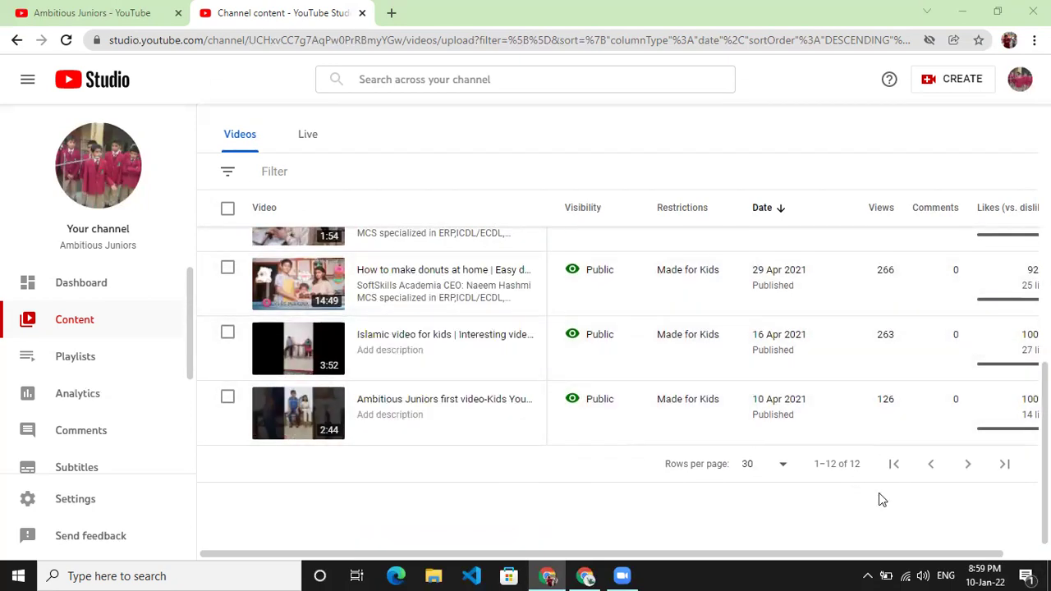
{"action": "scroll", "coordinate": [854, 501], "scroll_direction": "up", "scroll_amount": 6}
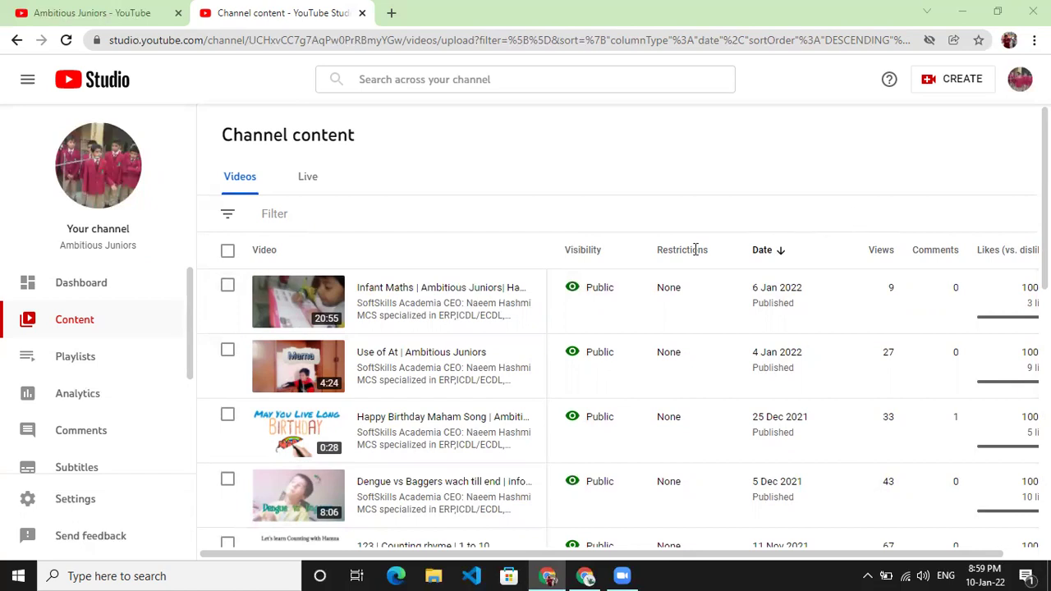
{"action": "scroll", "coordinate": [690, 307], "scroll_direction": "down", "scroll_amount": 3}
{"action": "scroll", "coordinate": [686, 365], "scroll_direction": "down", "scroll_amount": 2}
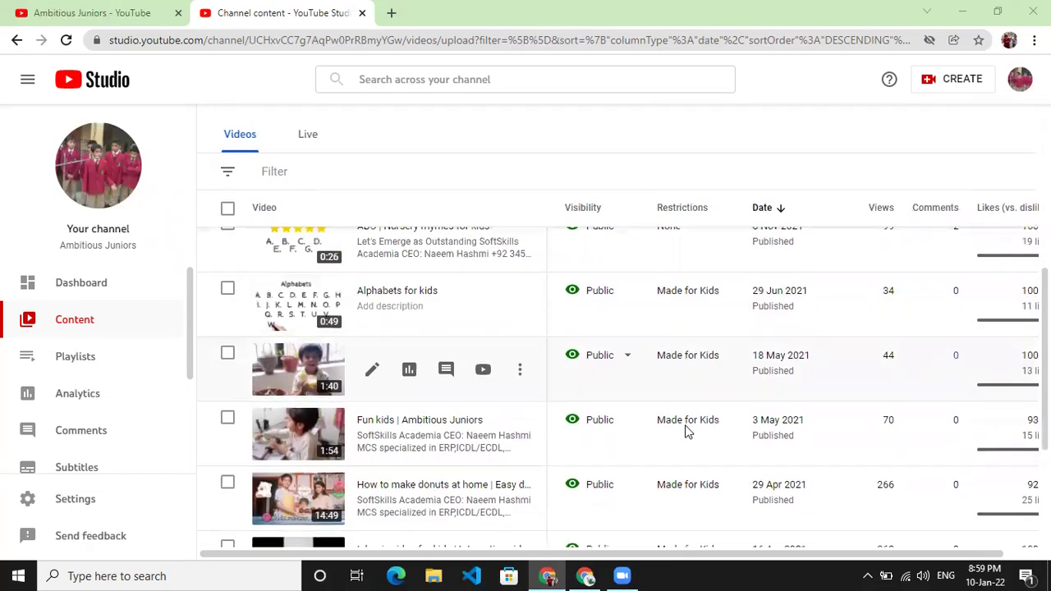
{"action": "scroll", "coordinate": [686, 428], "scroll_direction": "down", "scroll_amount": 1}
{"action": "scroll", "coordinate": [686, 428], "scroll_direction": "down", "scroll_amount": 1}
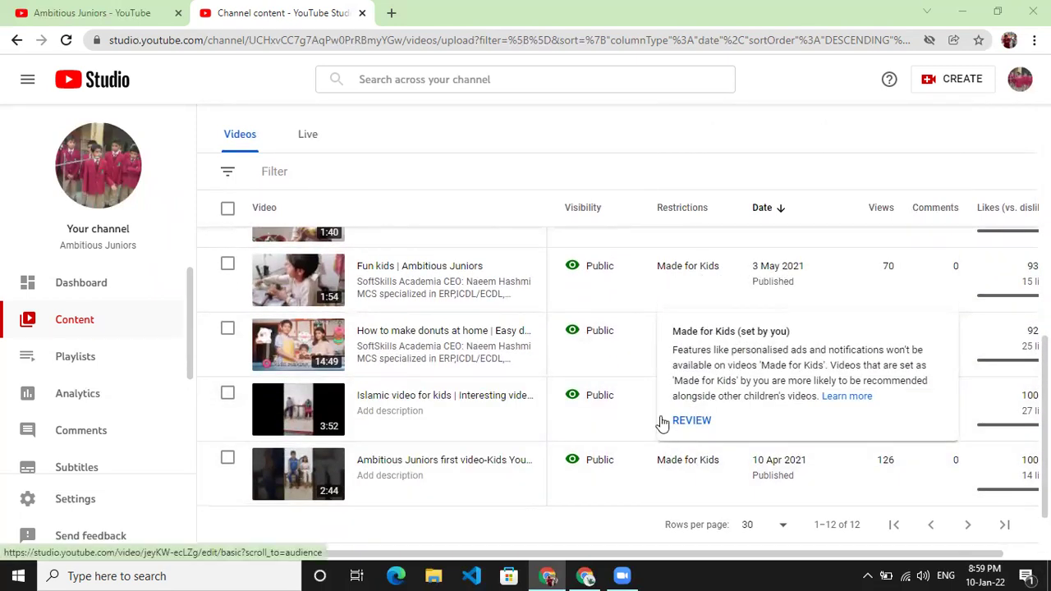
{"action": "scroll", "coordinate": [637, 429], "scroll_direction": "up", "scroll_amount": 2}
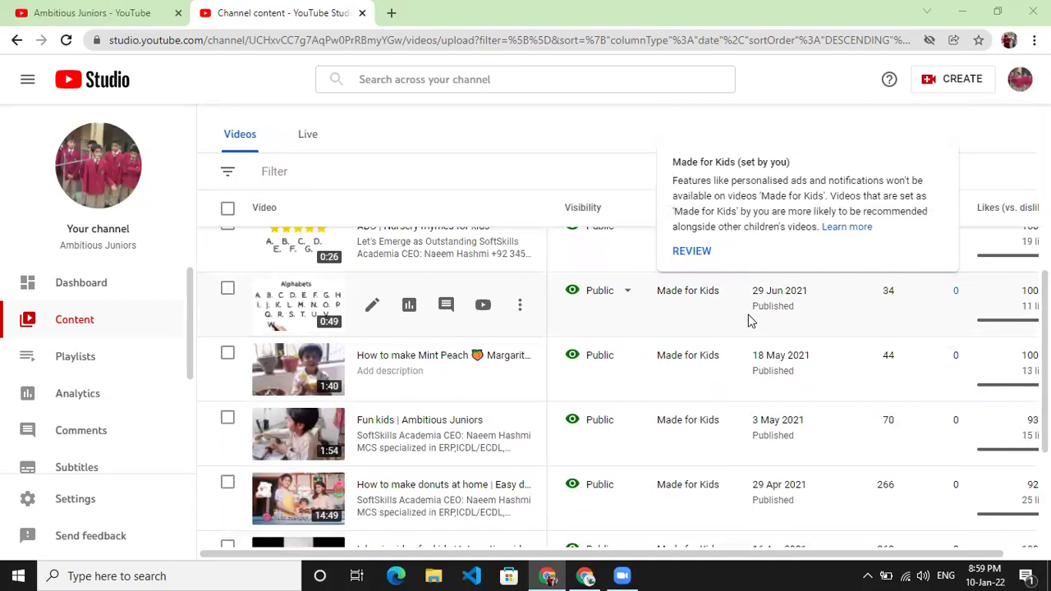
{"action": "scroll", "coordinate": [749, 321], "scroll_direction": "up", "scroll_amount": 5}
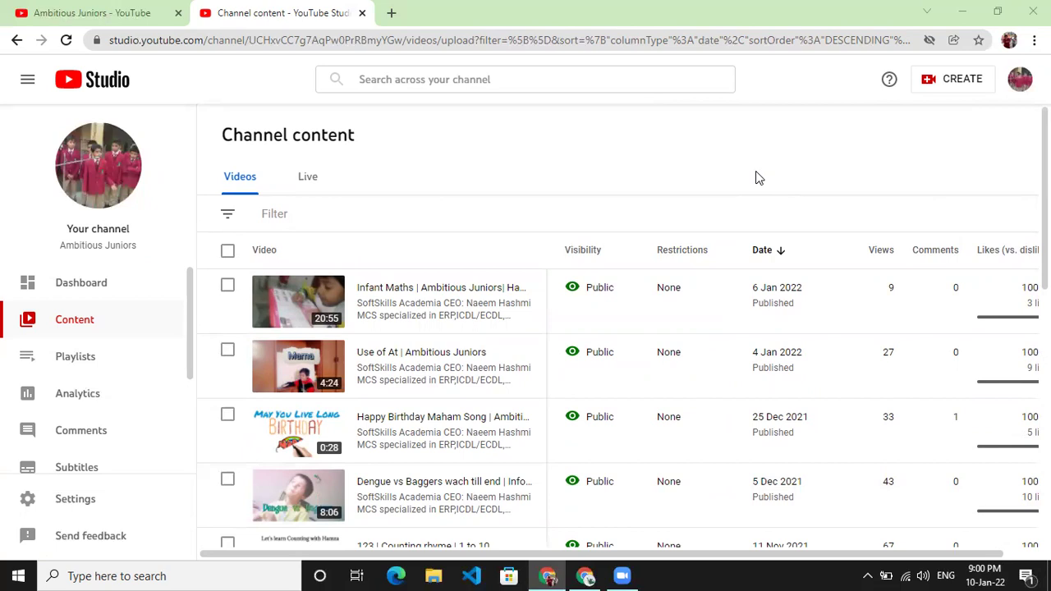
{"action": "scroll", "coordinate": [375, 357], "scroll_direction": "down", "scroll_amount": 5}
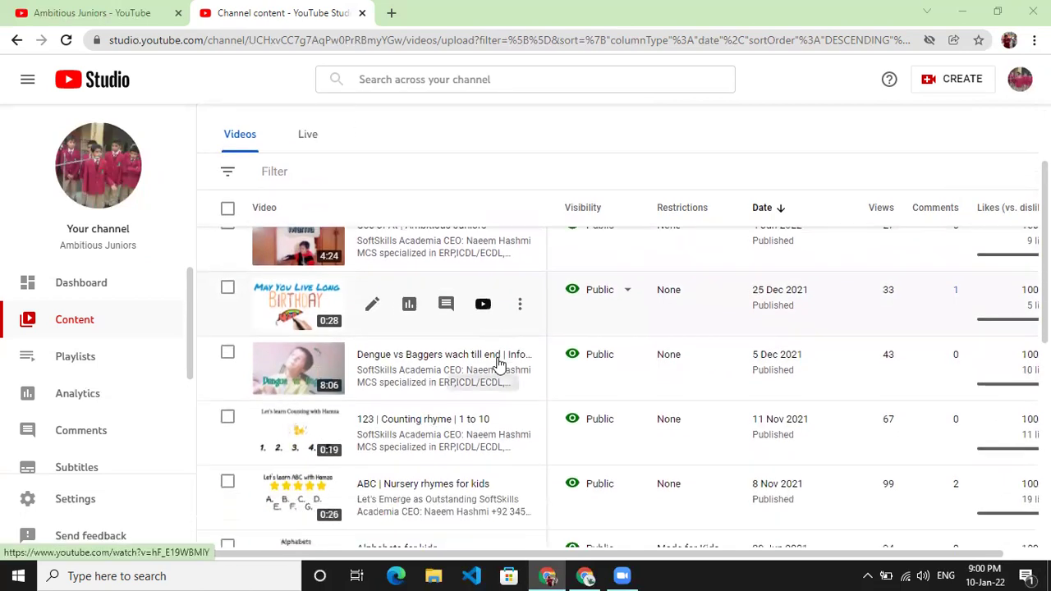
{"action": "scroll", "coordinate": [490, 372], "scroll_direction": "down", "scroll_amount": 1}
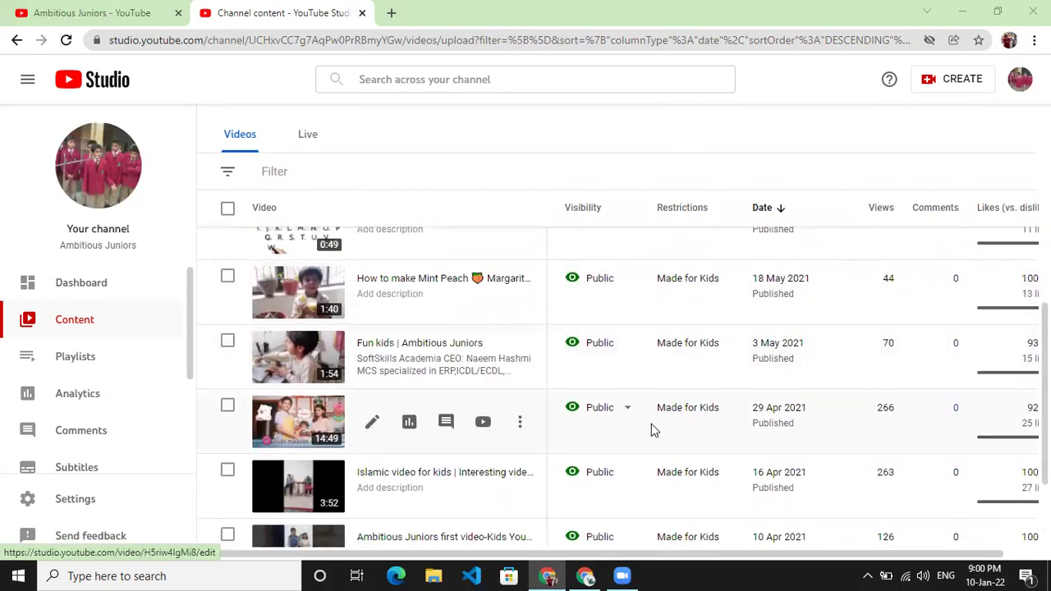
{"action": "scroll", "coordinate": [657, 423], "scroll_direction": "up", "scroll_amount": 1}
{"action": "scroll", "coordinate": [686, 402], "scroll_direction": "up", "scroll_amount": 4}
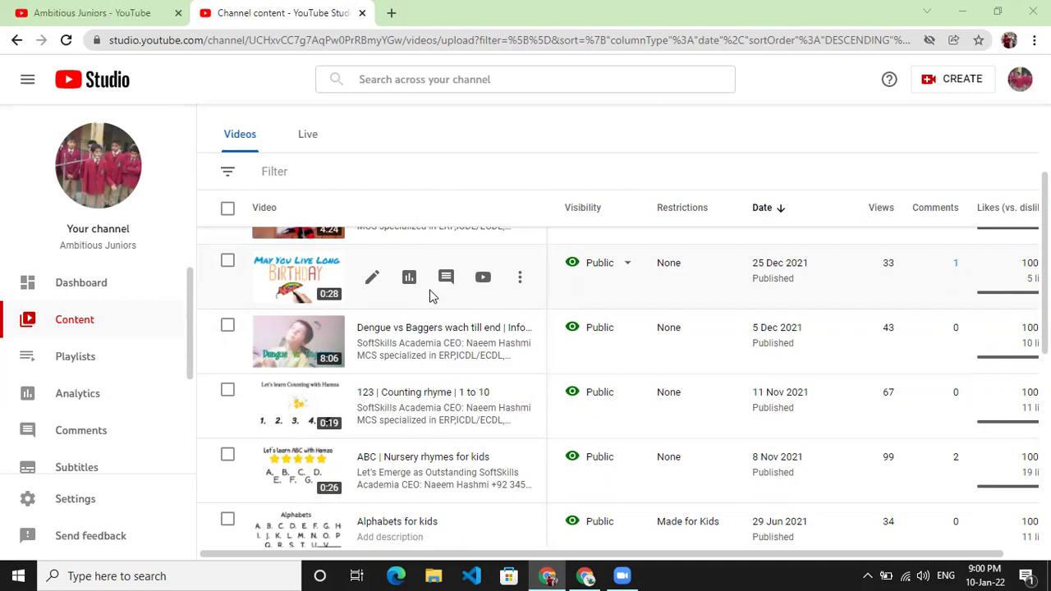
{"action": "scroll", "coordinate": [433, 296], "scroll_direction": "up", "scroll_amount": 3}
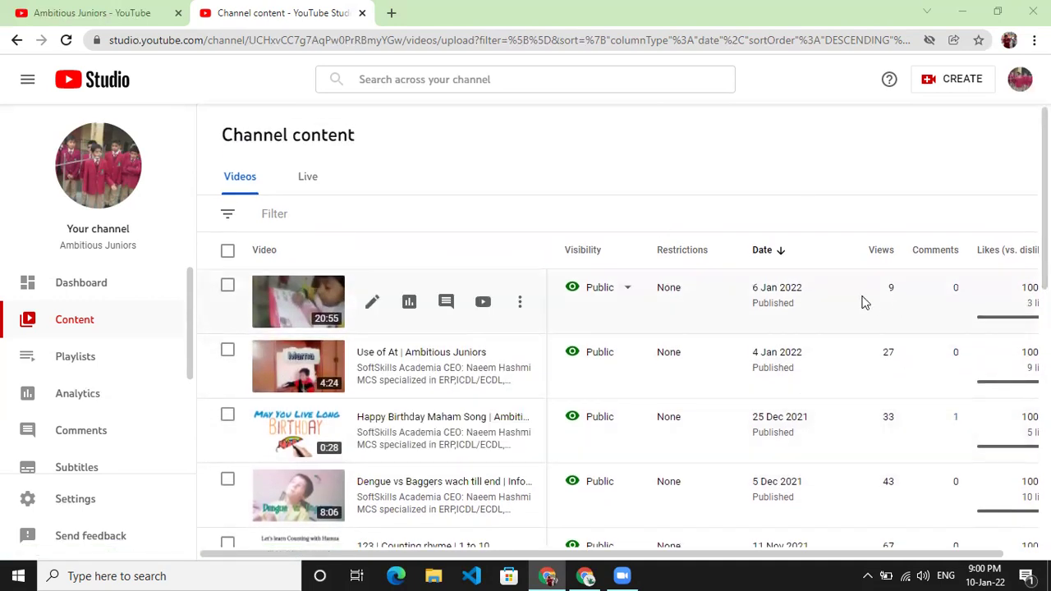
{"action": "mouse_move", "coordinate": [602, 302]}
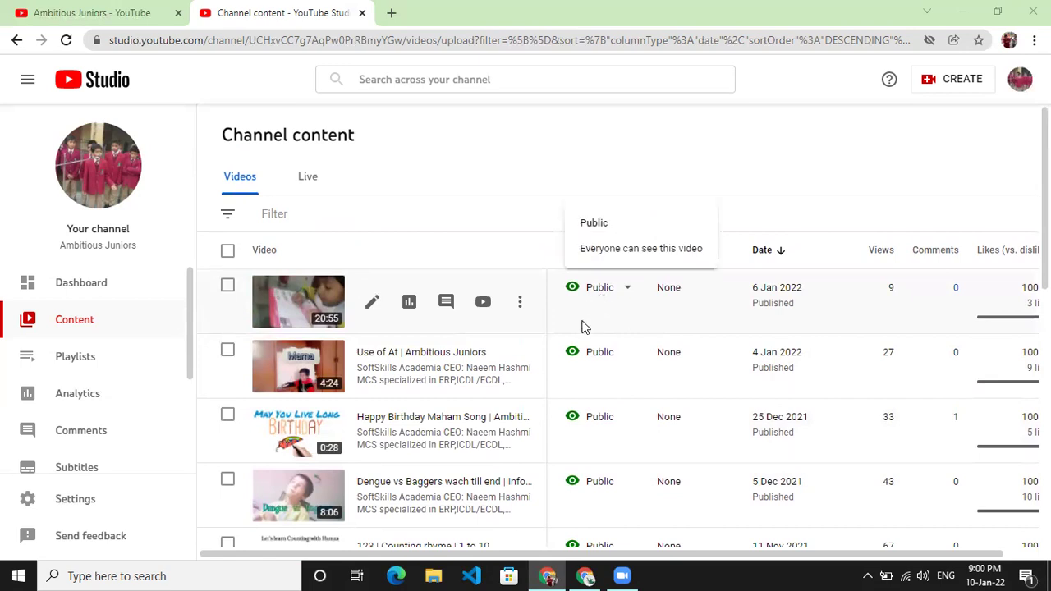
{"action": "left_click", "coordinate": [616, 301]}
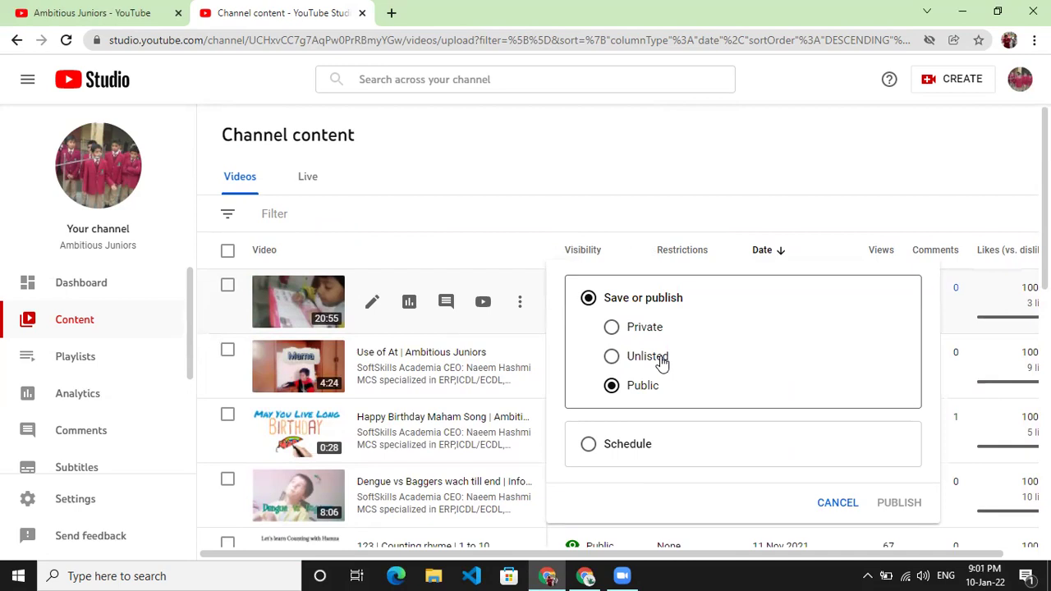
{"action": "left_click", "coordinate": [838, 502]}
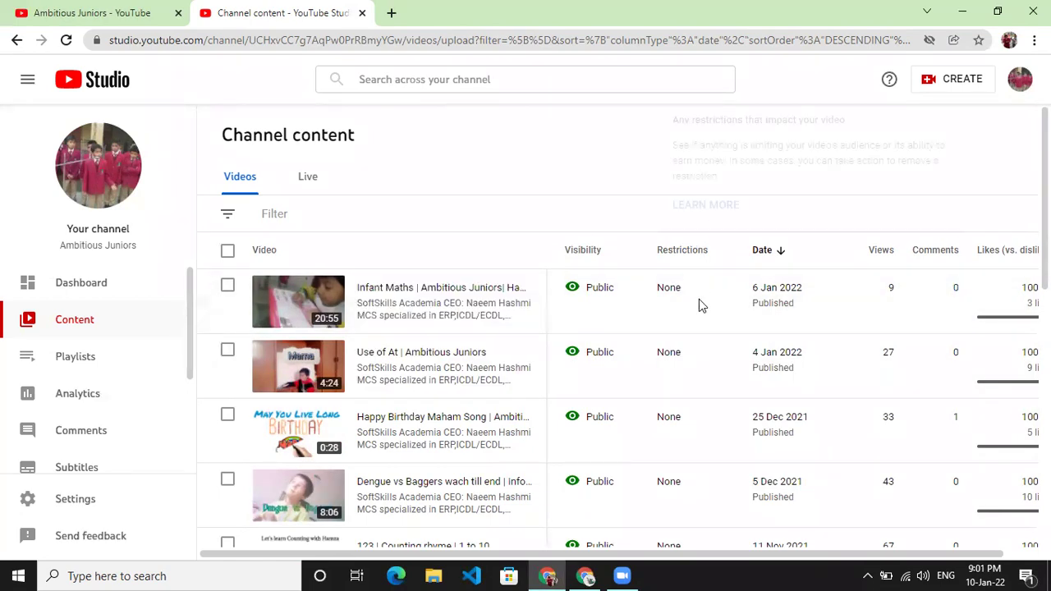
{"action": "scroll", "coordinate": [692, 321], "scroll_direction": "down", "scroll_amount": 3}
{"action": "scroll", "coordinate": [692, 322], "scroll_direction": "up", "scroll_amount": 3}
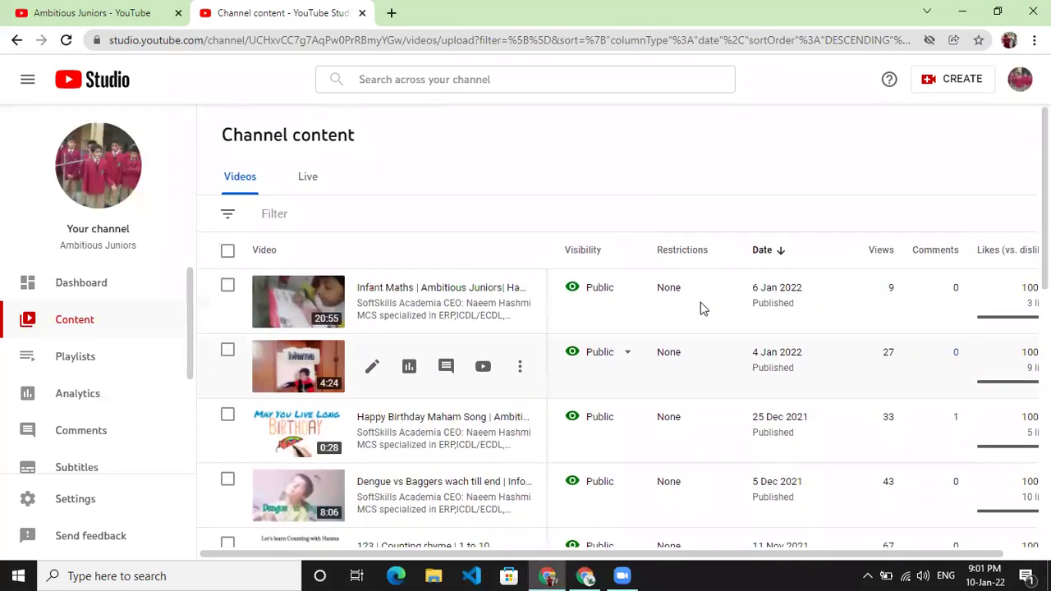
{"action": "scroll", "coordinate": [797, 328], "scroll_direction": "down", "scroll_amount": 3}
{"action": "scroll", "coordinate": [797, 328], "scroll_direction": "up", "scroll_amount": 3}
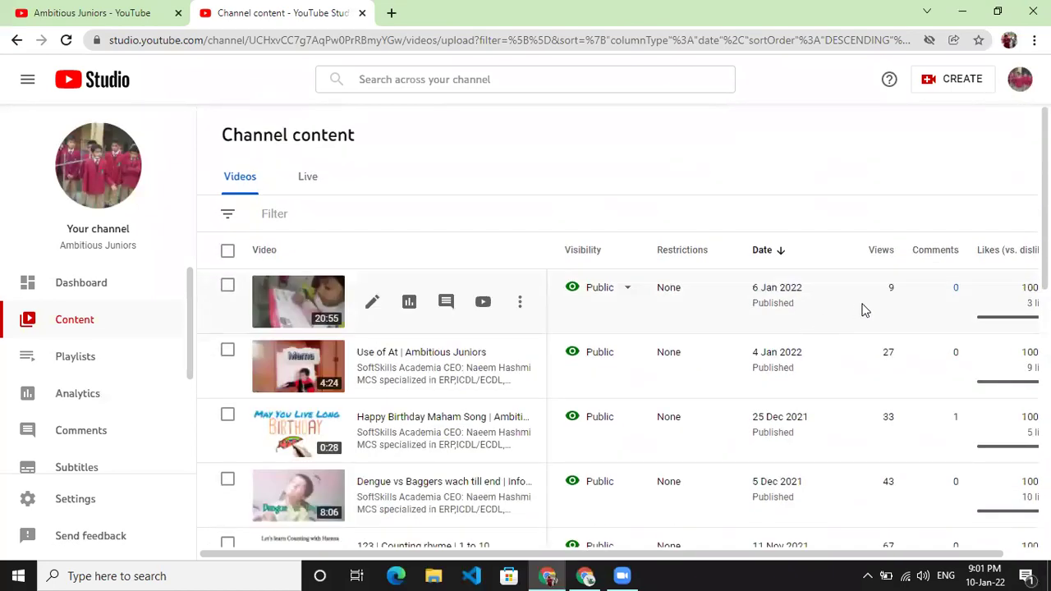
{"action": "scroll", "coordinate": [894, 390], "scroll_direction": "down", "scroll_amount": 3}
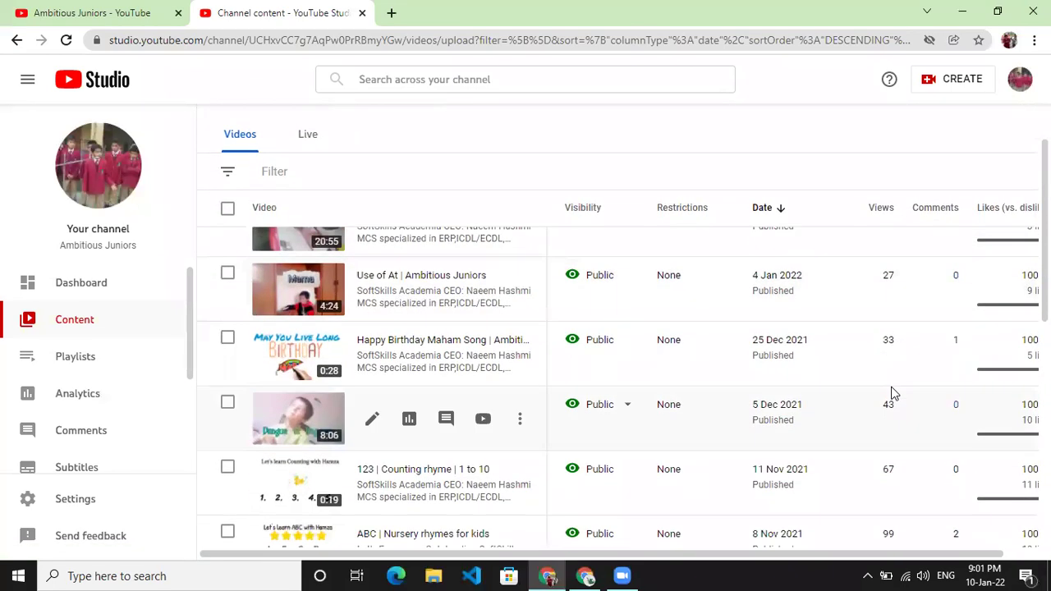
{"action": "scroll", "coordinate": [894, 392], "scroll_direction": "up", "scroll_amount": 4}
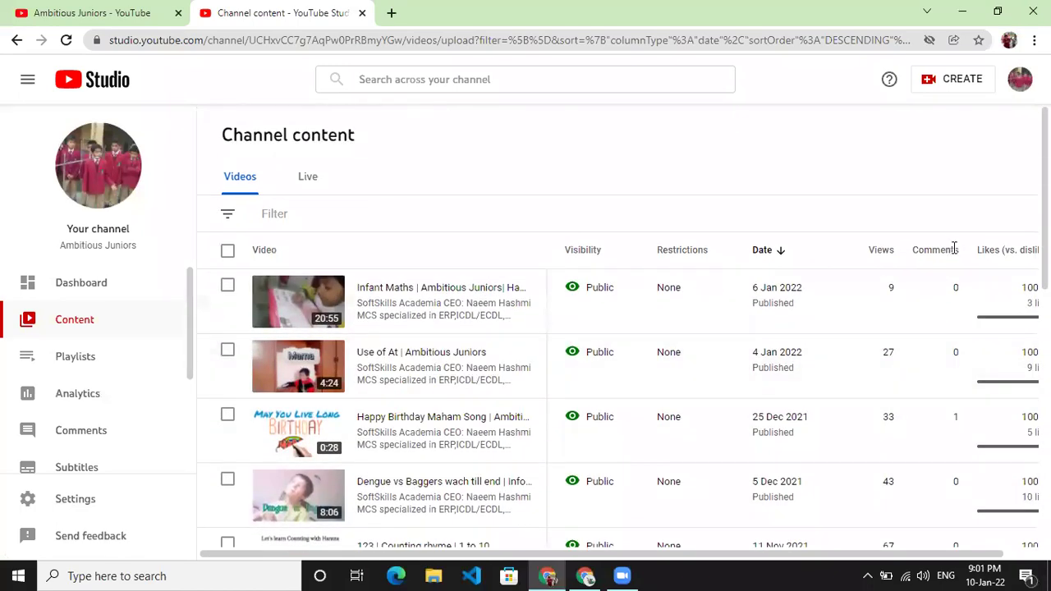
{"action": "scroll", "coordinate": [953, 312], "scroll_direction": "down", "scroll_amount": 1}
{"action": "scroll", "coordinate": [955, 339], "scroll_direction": "down", "scroll_amount": 2}
{"action": "scroll", "coordinate": [952, 336], "scroll_direction": "up", "scroll_amount": 2}
{"action": "scroll", "coordinate": [954, 320], "scroll_direction": "down", "scroll_amount": 1}
{"action": "scroll", "coordinate": [954, 319], "scroll_direction": "down", "scroll_amount": 4}
{"action": "scroll", "coordinate": [952, 320], "scroll_direction": "up", "scroll_amount": 8}
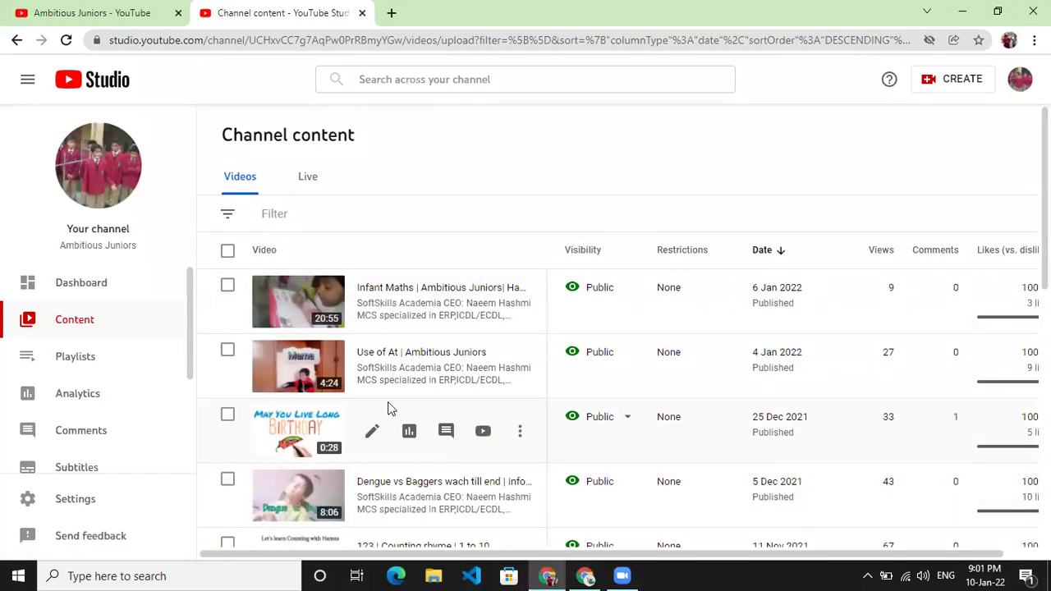
{"action": "left_click", "coordinate": [307, 192]}
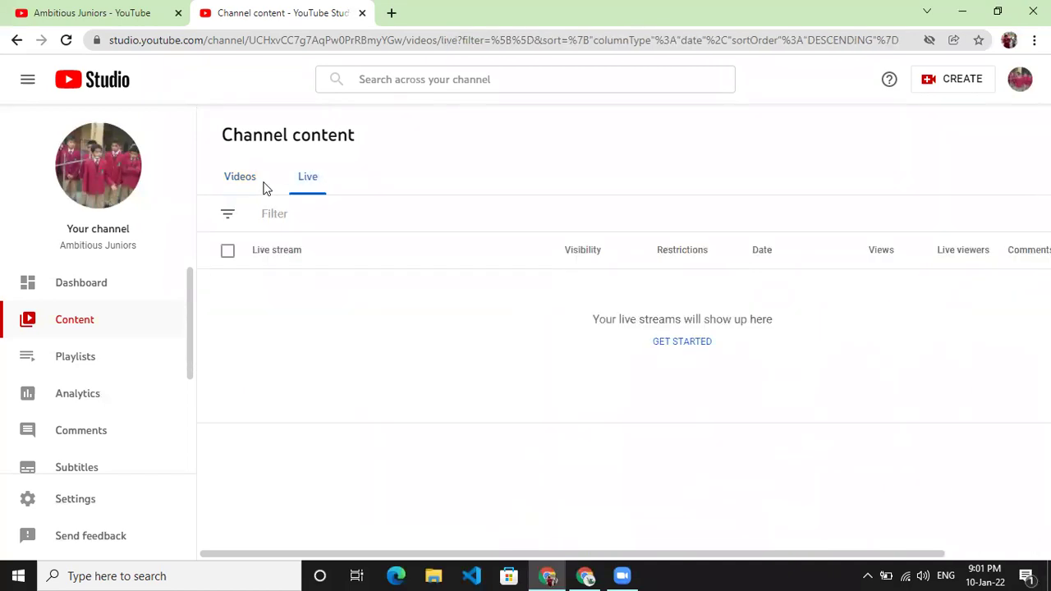
{"action": "left_click", "coordinate": [255, 187]}
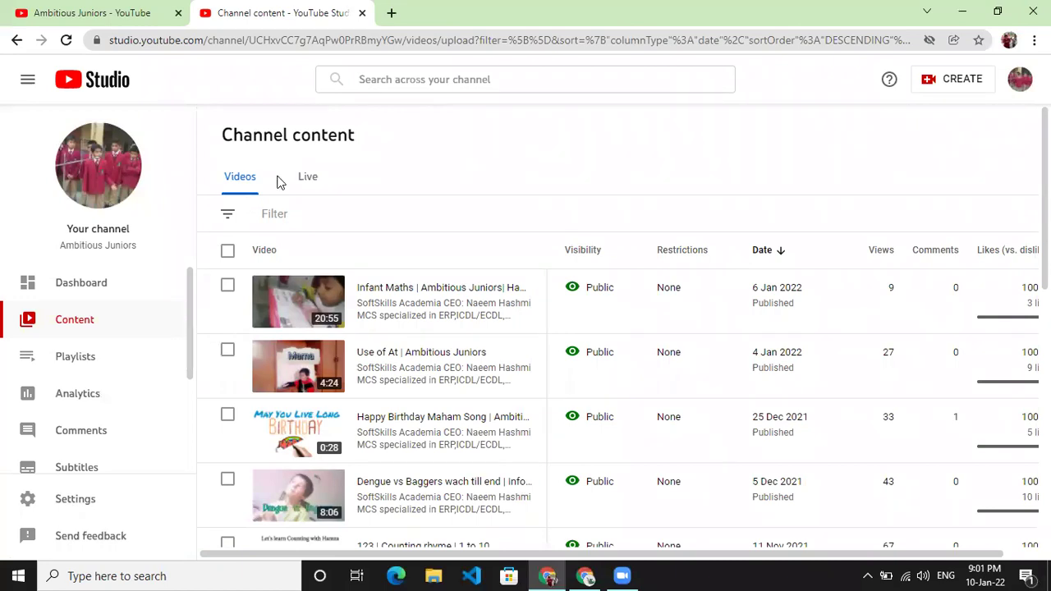
- Check the channel's empty Playlists page, briefly returning to the Content video list in between
{"action": "left_click", "coordinate": [72, 356]}
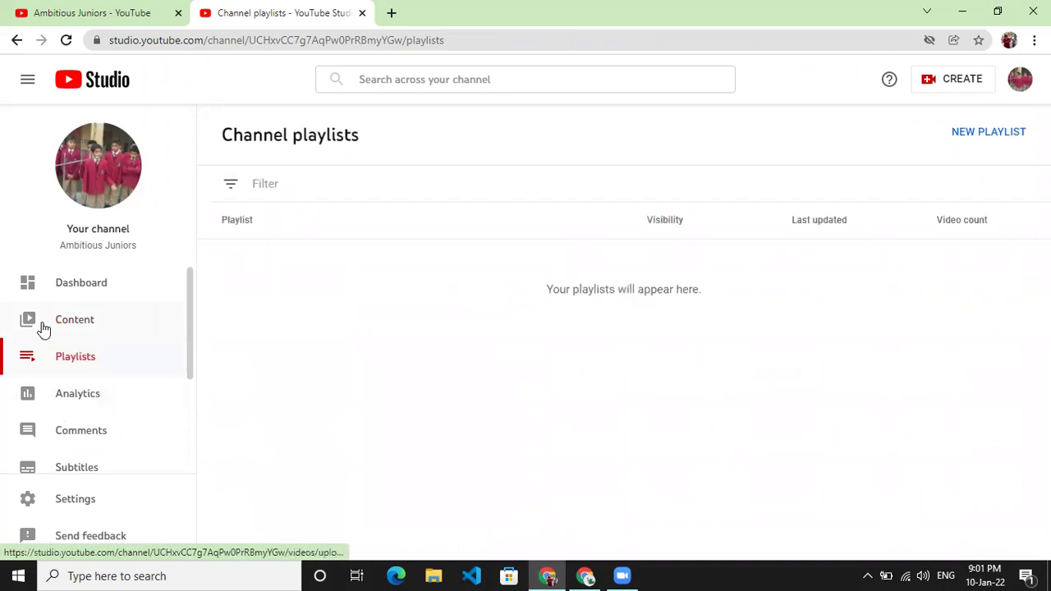
{"action": "left_click", "coordinate": [117, 333]}
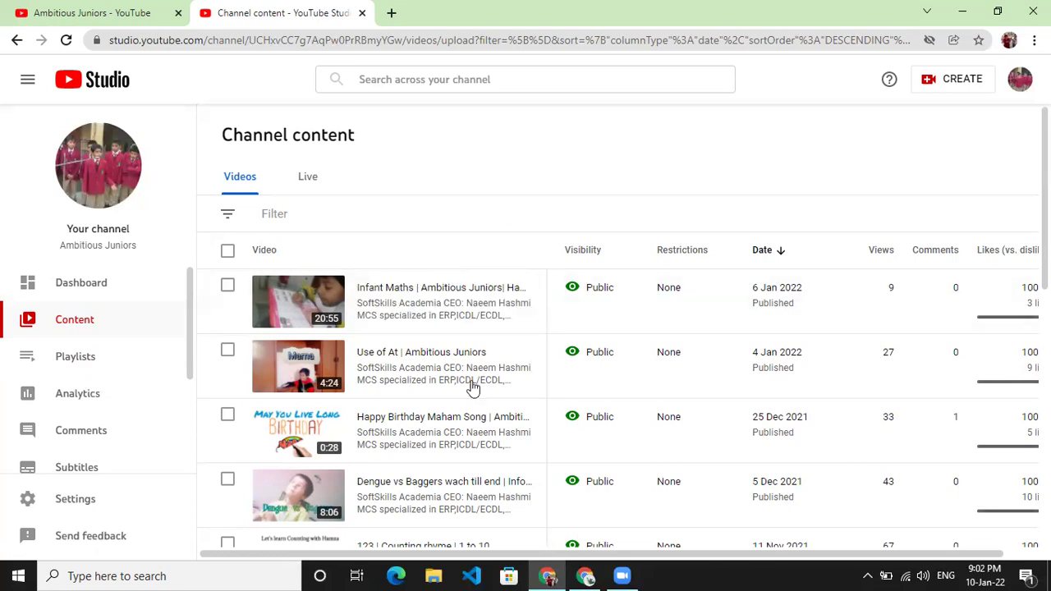
{"action": "left_click", "coordinate": [107, 362]}
{"action": "left_click", "coordinate": [85, 394]}
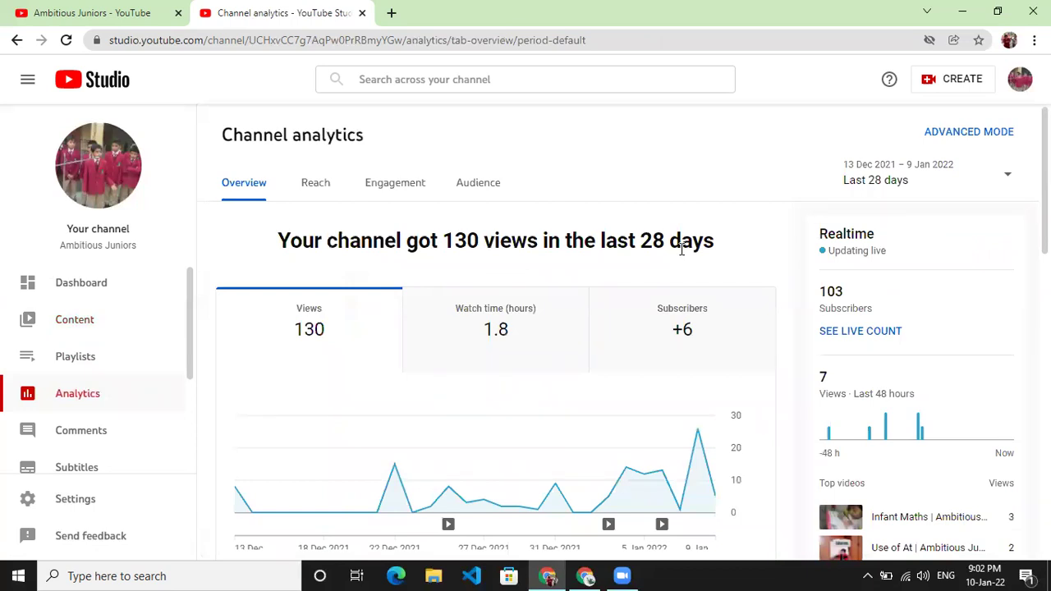
- Switch the 28-day analytics chart from views to watch time, then to subscriber gains
{"action": "scroll", "coordinate": [343, 283], "scroll_direction": "down", "scroll_amount": 1}
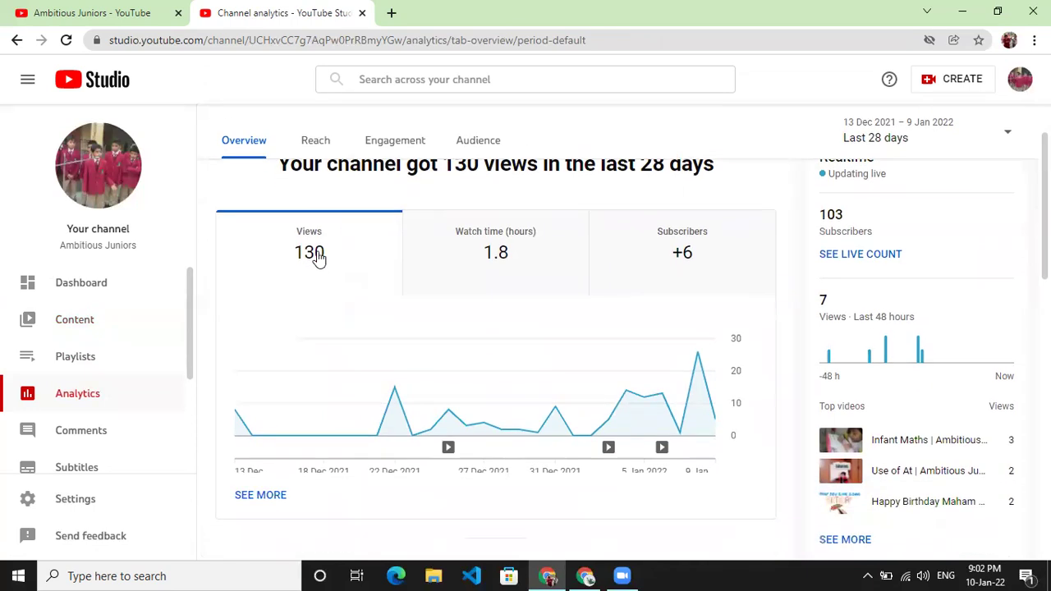
{"action": "scroll", "coordinate": [600, 349], "scroll_direction": "up", "scroll_amount": 1}
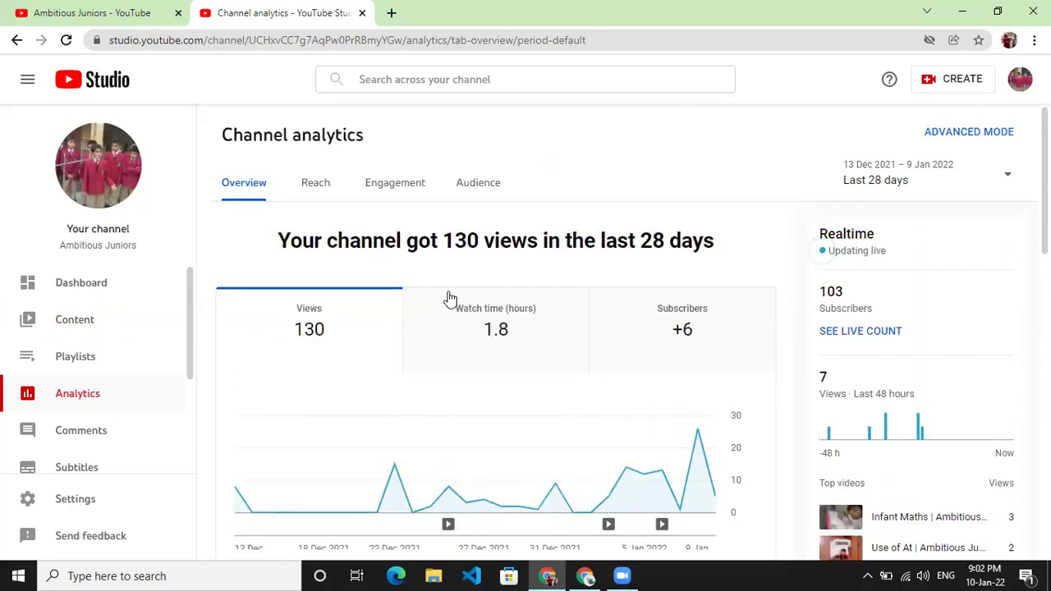
{"action": "left_click", "coordinate": [508, 361]}
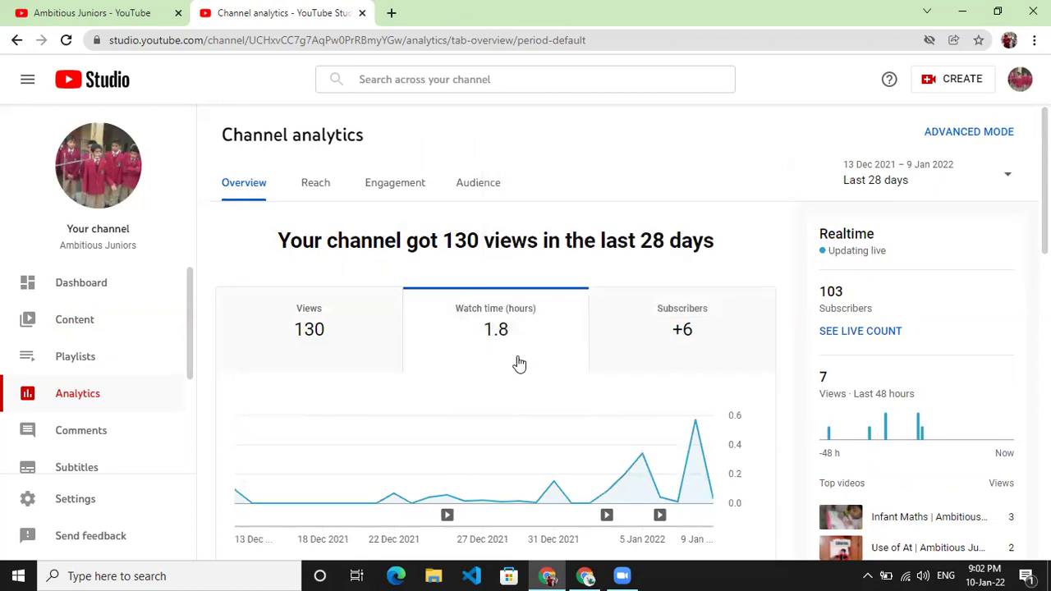
{"action": "left_click", "coordinate": [682, 333]}
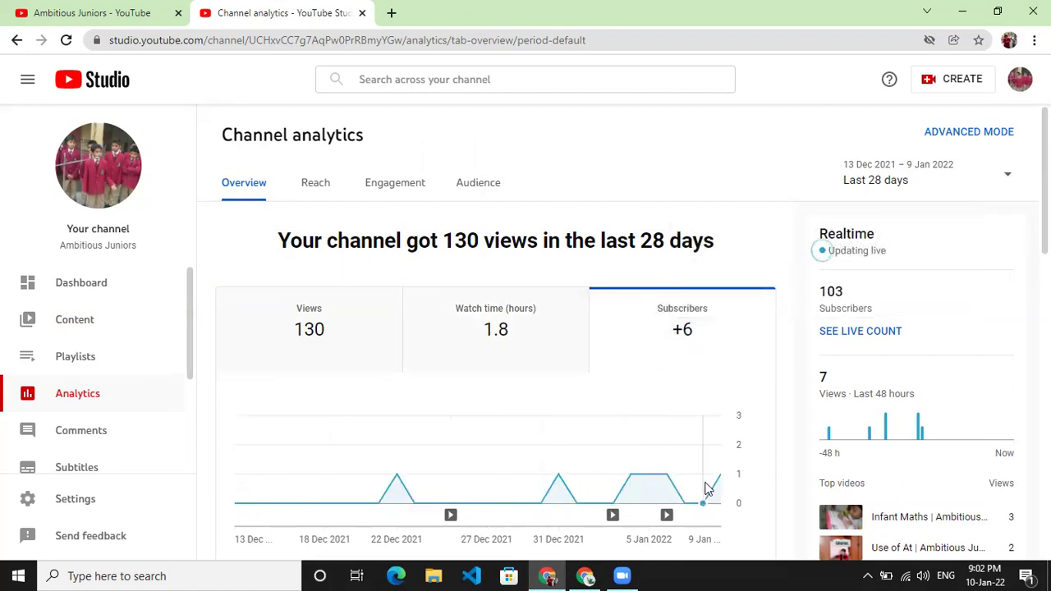
{"action": "mouse_move", "coordinate": [721, 480]}
{"action": "left_click", "coordinate": [842, 337]}
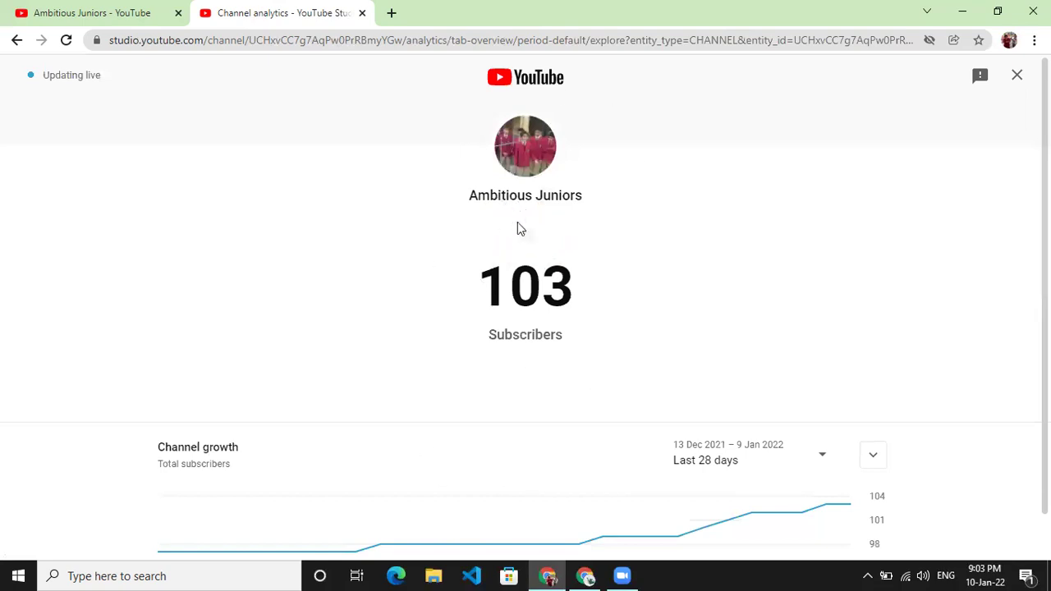
- Close the live subscriber count of 103 and return to the Channel analytics overview
{"action": "scroll", "coordinate": [459, 460], "scroll_direction": "down", "scroll_amount": 1}
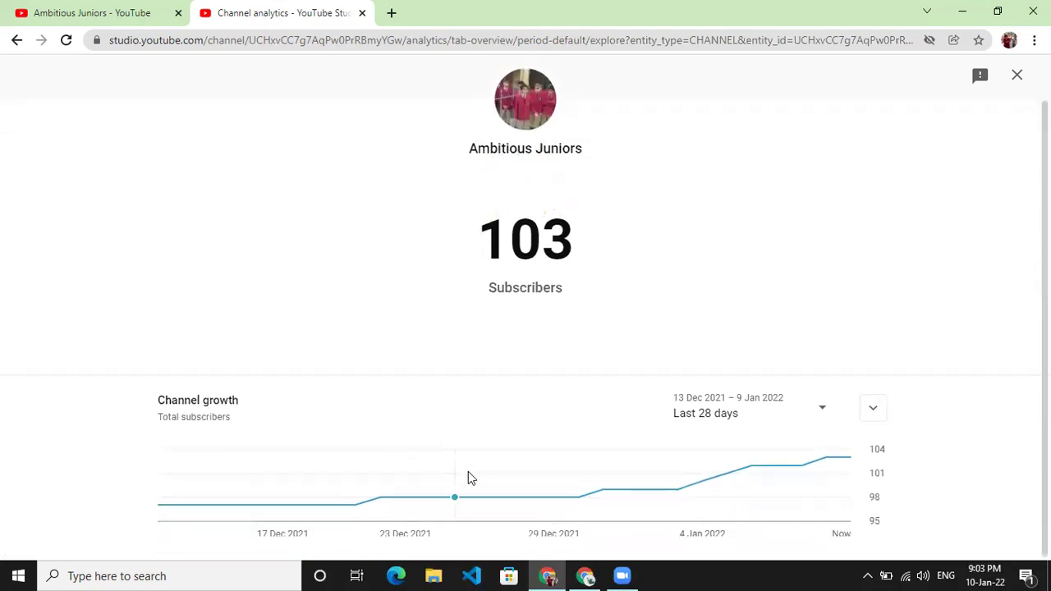
{"action": "scroll", "coordinate": [344, 248], "scroll_direction": "up", "scroll_amount": 1}
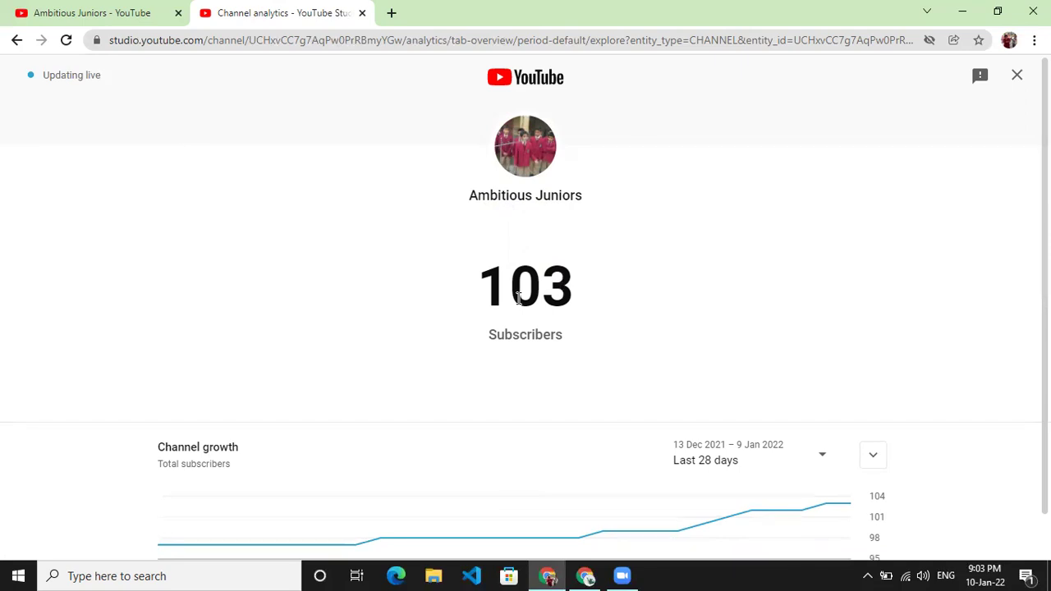
{"action": "left_click", "coordinate": [1016, 76]}
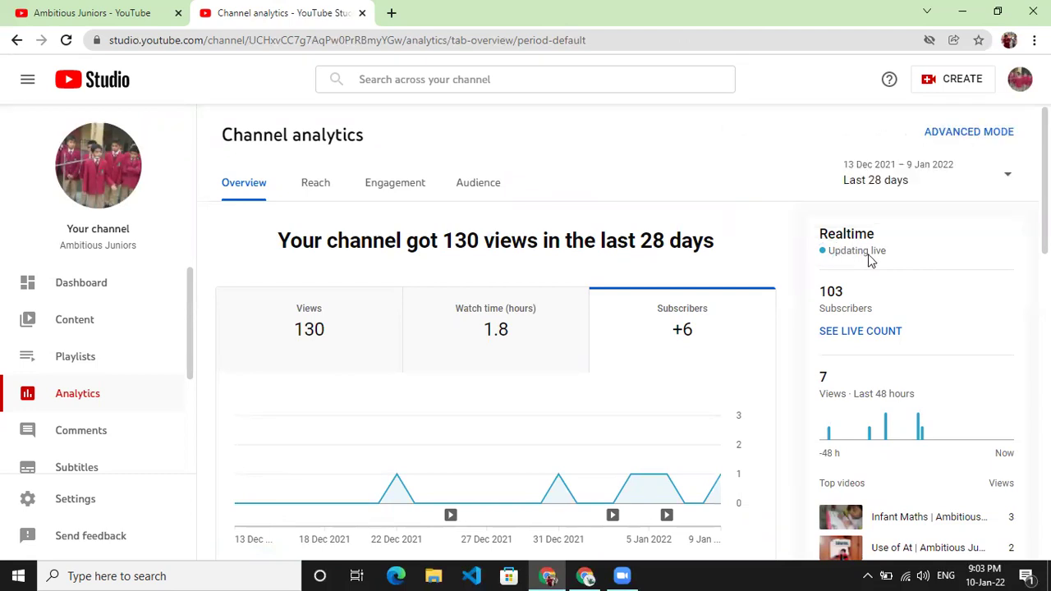
{"action": "left_click", "coordinate": [993, 175]}
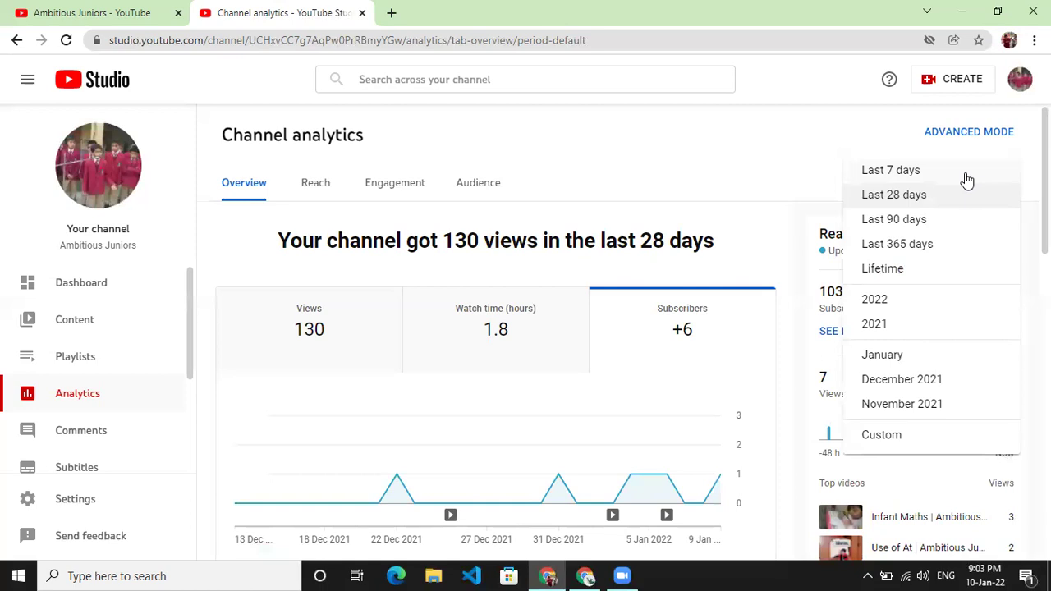
- Set the analytics range to Last 7 days, then Last 365 days: 1,105 views, +103 subscribers
{"action": "left_click", "coordinate": [958, 174]}
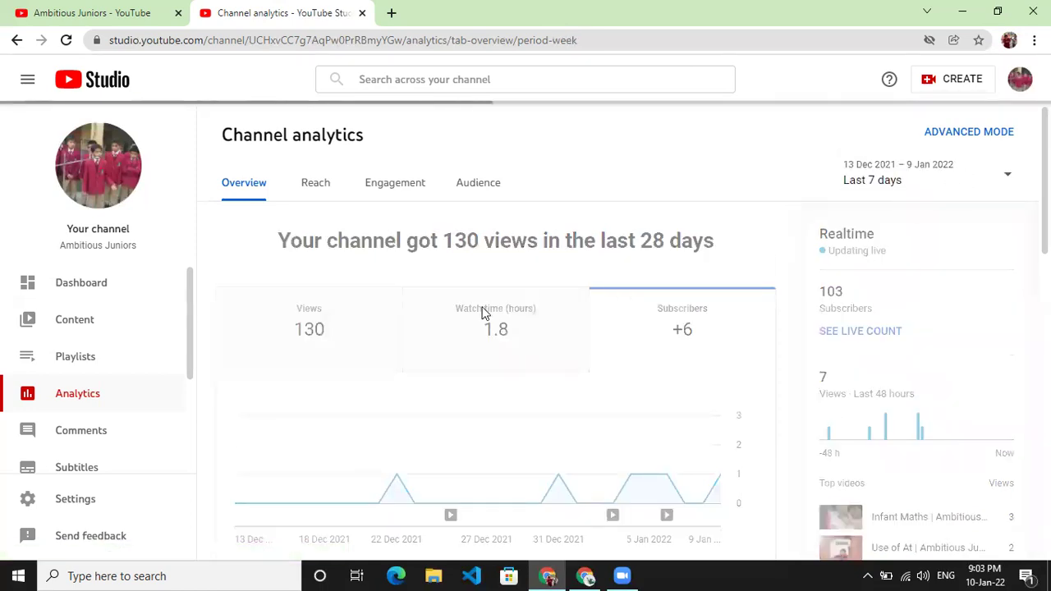
{"action": "mouse_move", "coordinate": [481, 310]}
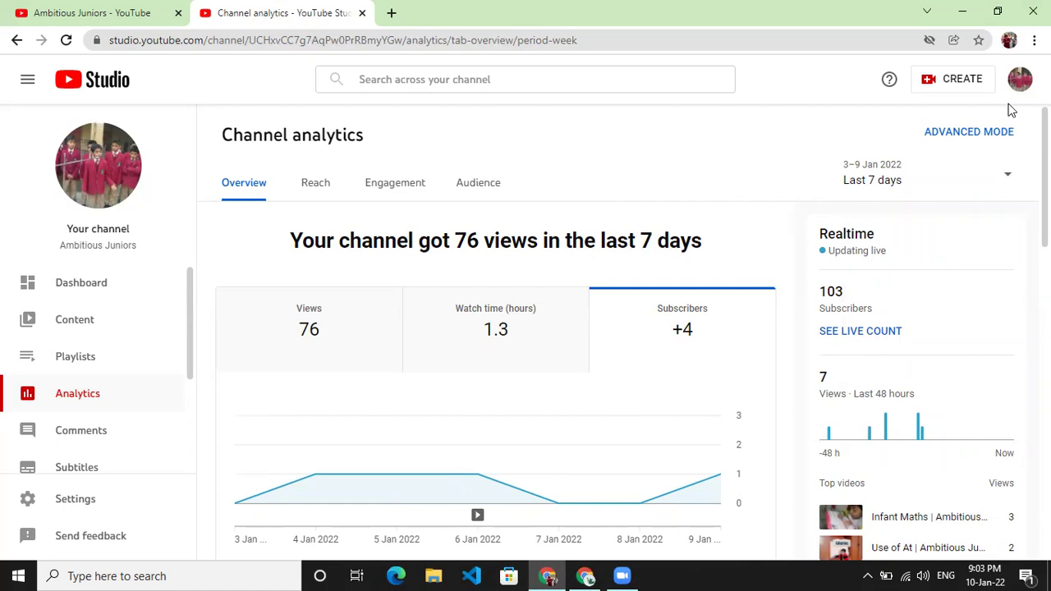
{"action": "left_click", "coordinate": [945, 168]}
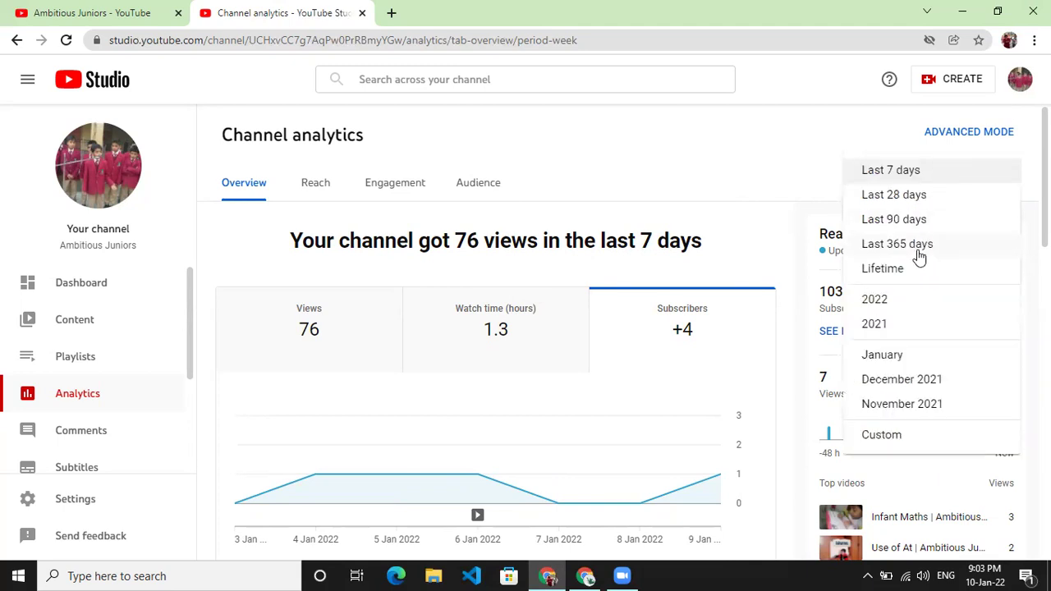
{"action": "left_click", "coordinate": [918, 256]}
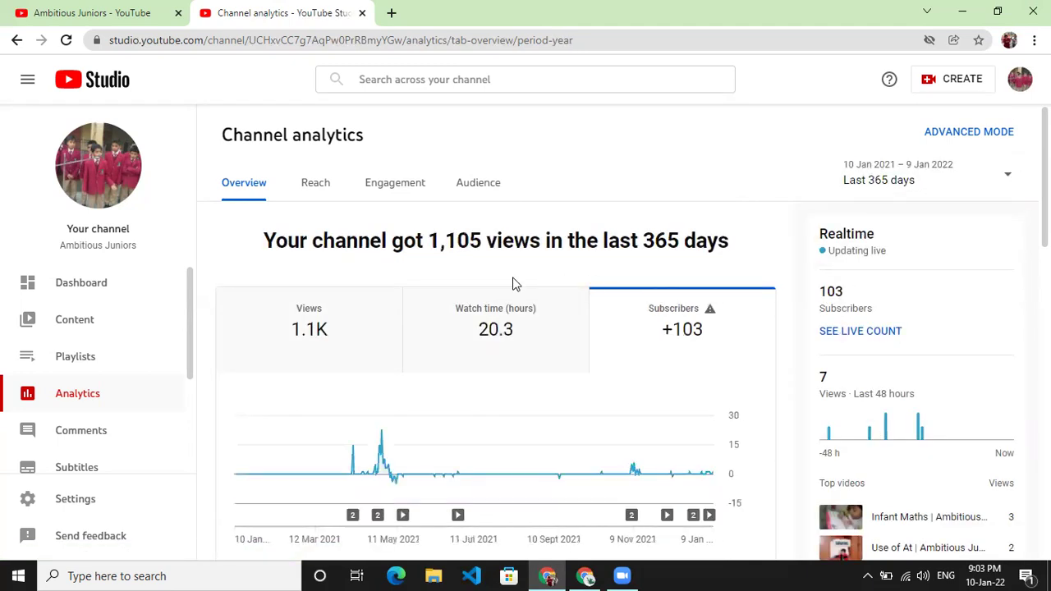
{"action": "scroll", "coordinate": [488, 271], "scroll_direction": "down", "scroll_amount": 1}
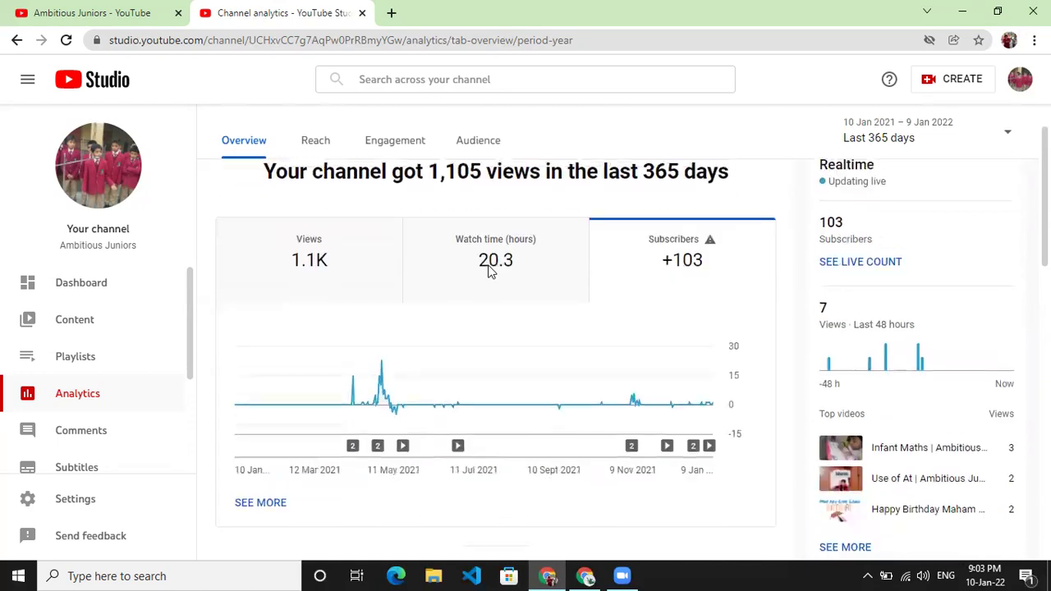
{"action": "scroll", "coordinate": [488, 271], "scroll_direction": "up", "scroll_amount": 1}
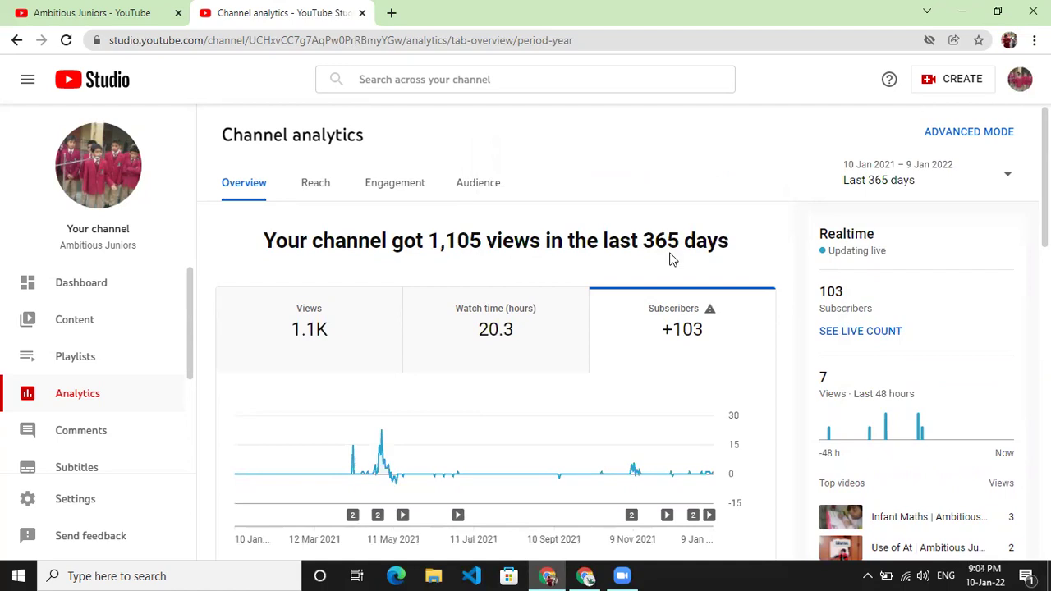
{"action": "mouse_move", "coordinate": [694, 347]}
{"action": "scroll", "coordinate": [637, 222], "scroll_direction": "down", "scroll_amount": 2}
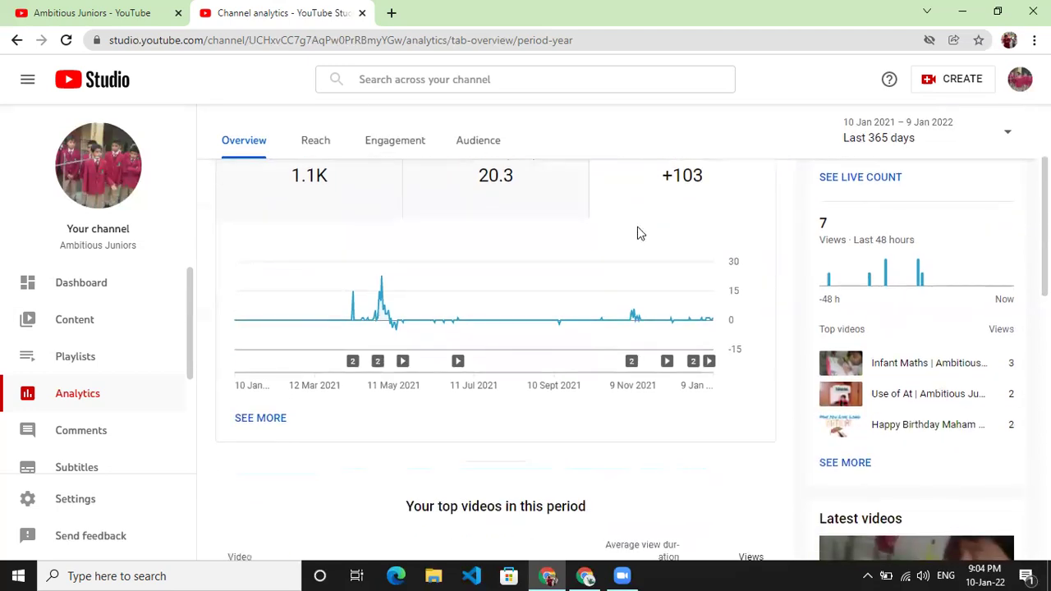
{"action": "scroll", "coordinate": [637, 236], "scroll_direction": "up", "scroll_amount": 2}
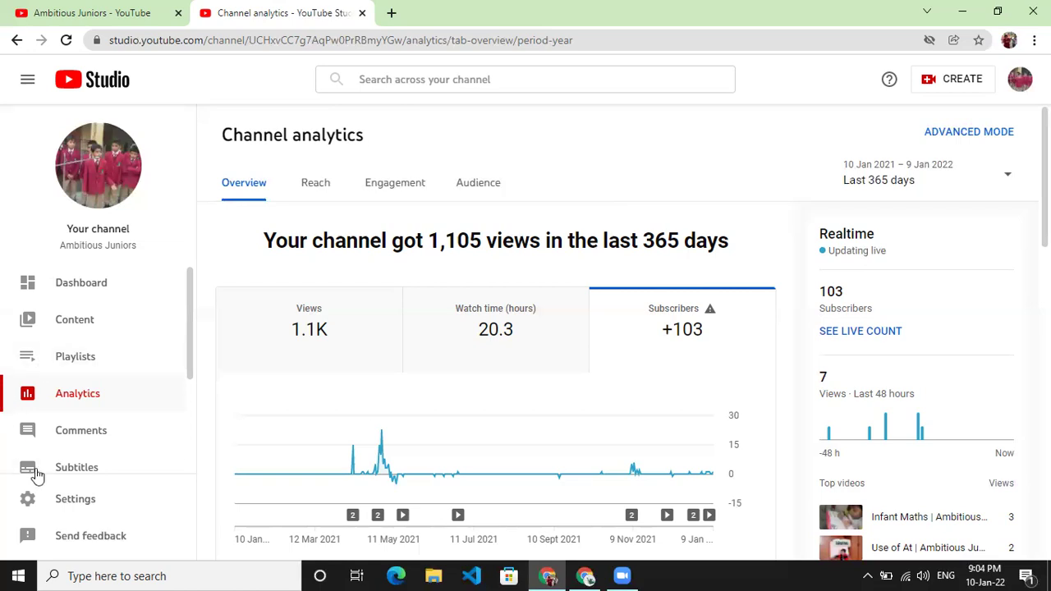
{"action": "scroll", "coordinate": [71, 403], "scroll_direction": "down", "scroll_amount": 2}
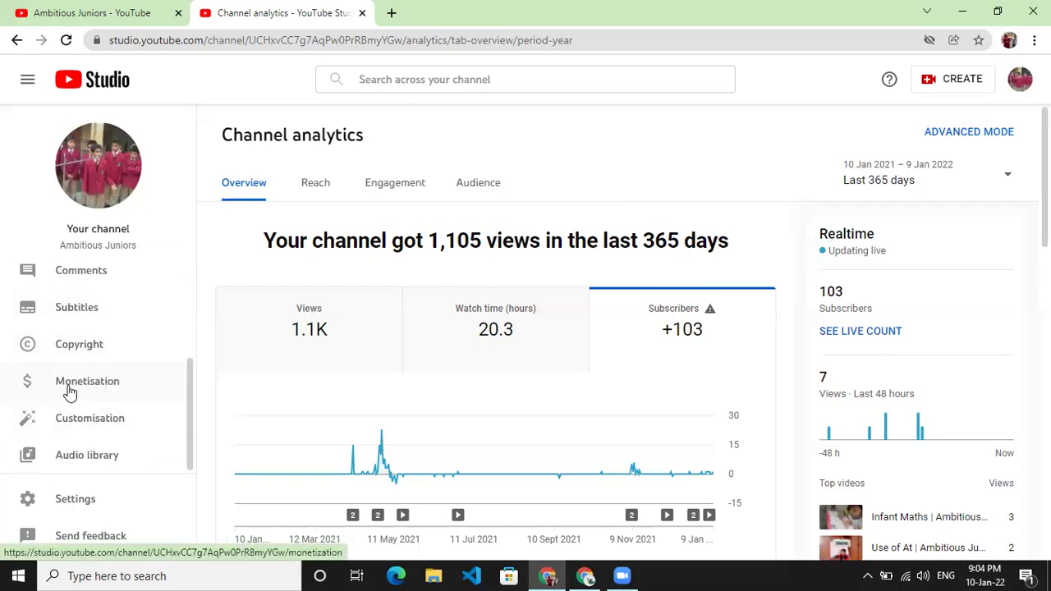
{"action": "left_click", "coordinate": [127, 393]}
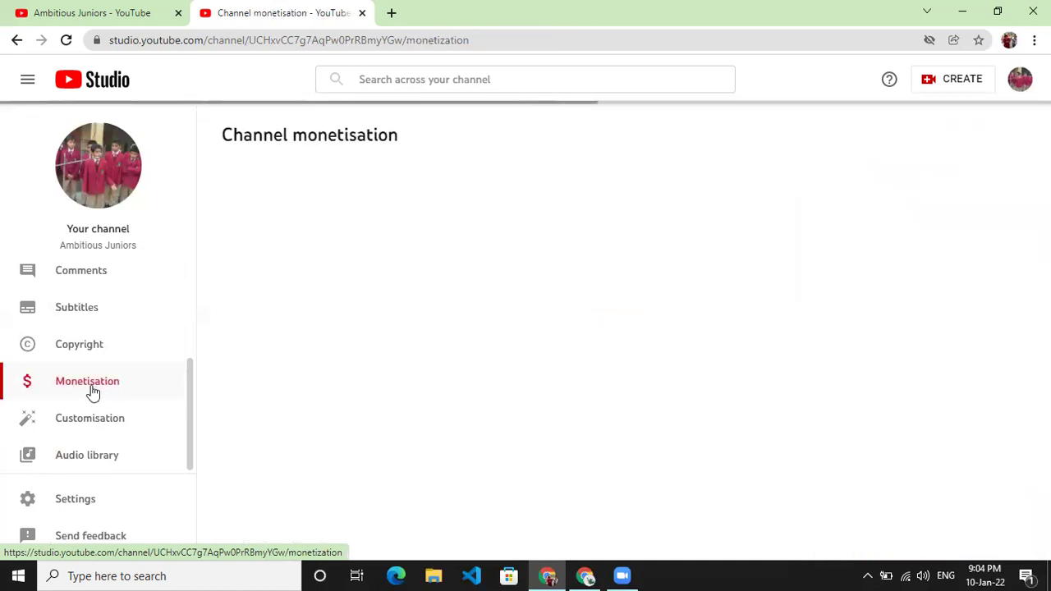
- Start turning on 2-Step Verification from the monetisation requirements
{"action": "scroll", "coordinate": [475, 259], "scroll_direction": "down", "scroll_amount": 1}
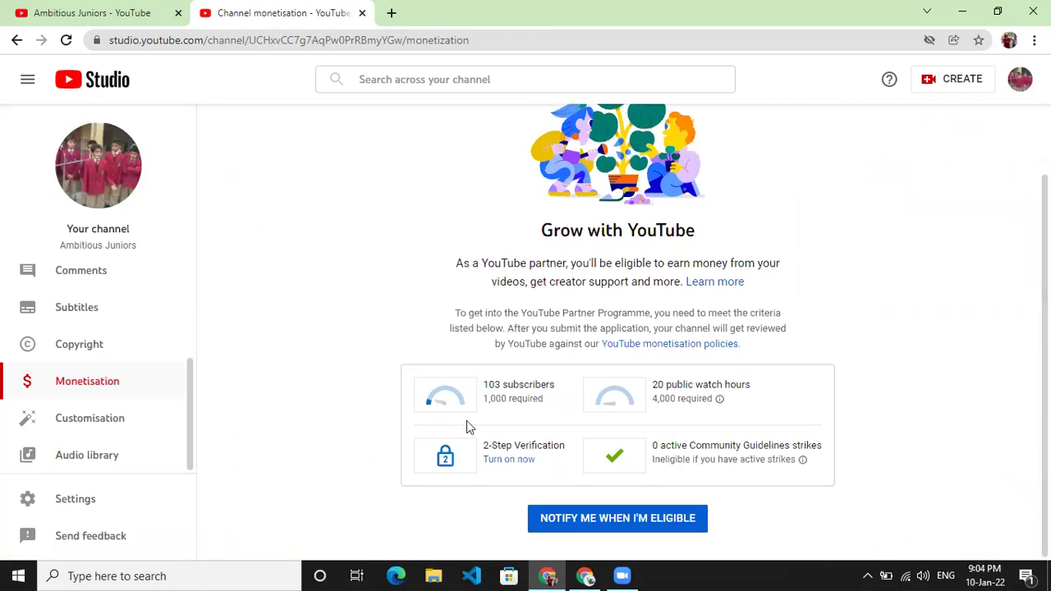
{"action": "left_click", "coordinate": [497, 461]}
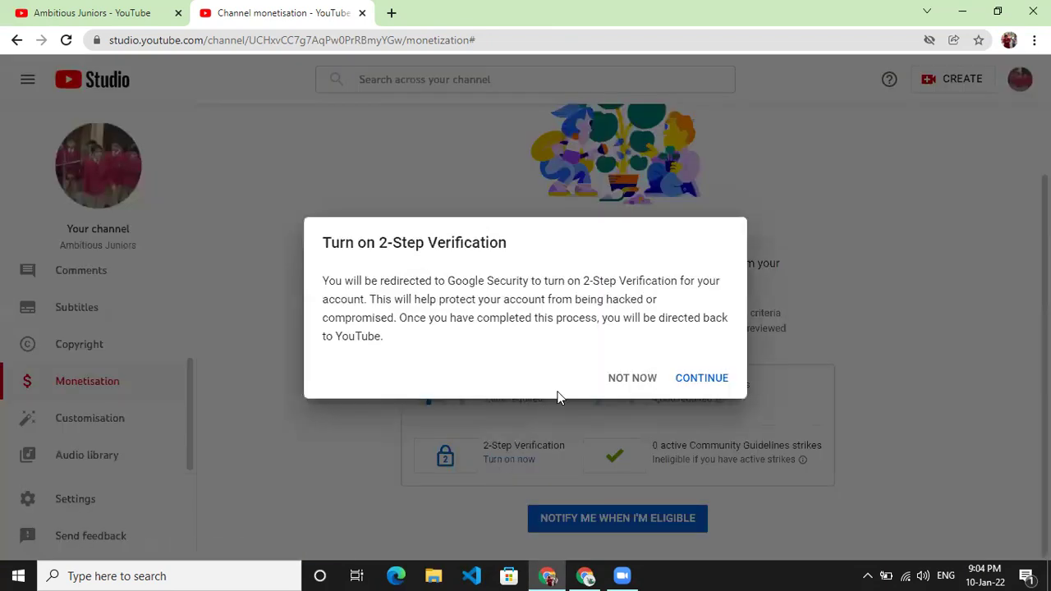
- Continue to the Google sign-in, then back out to the Channel monetisation page
{"action": "left_click", "coordinate": [691, 383]}
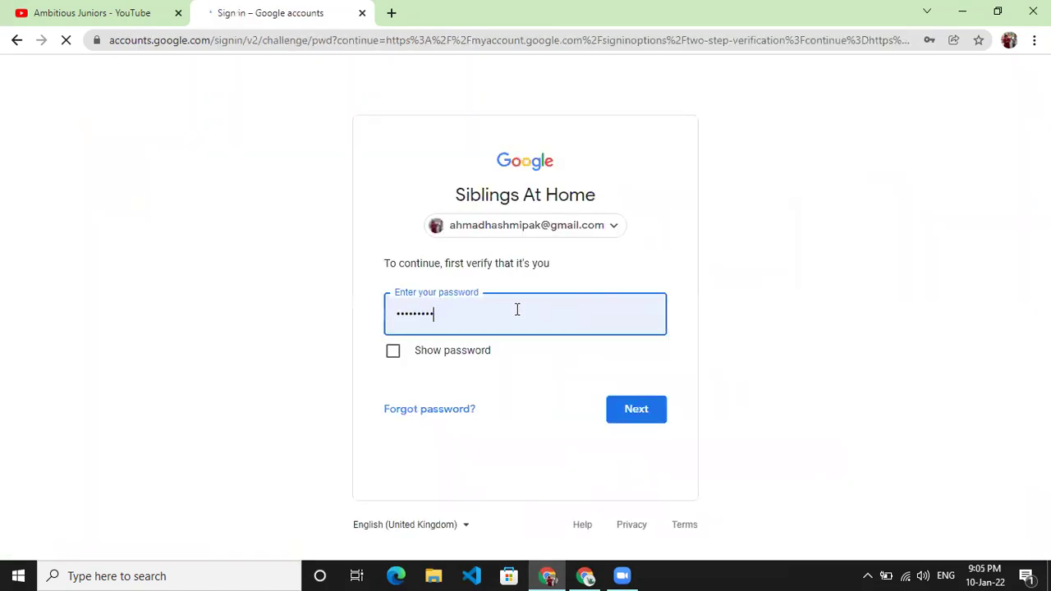
{"action": "left_click", "coordinate": [18, 40]}
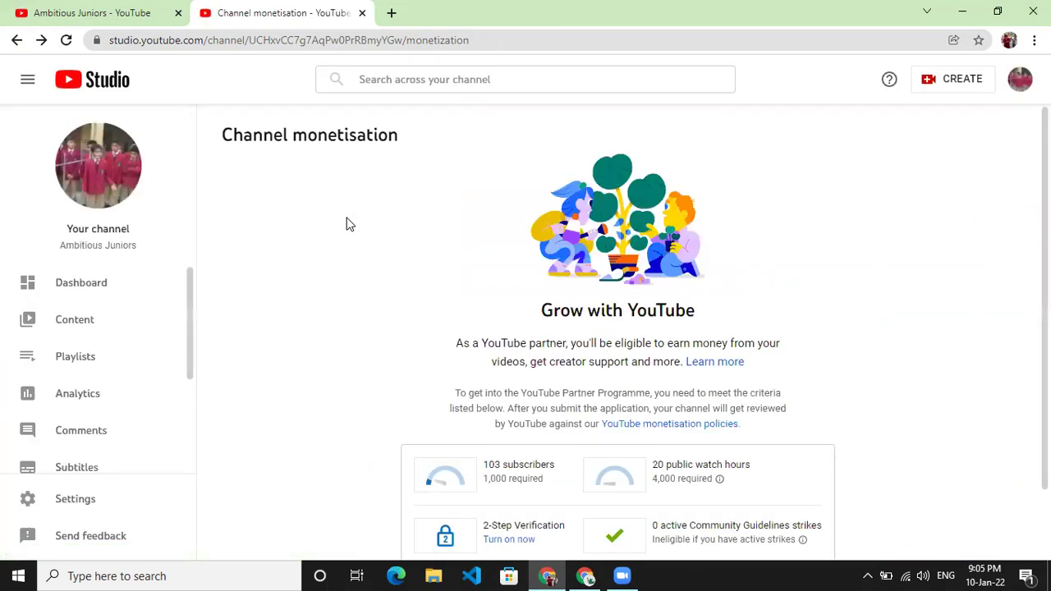
{"action": "scroll", "coordinate": [272, 225], "scroll_direction": "down", "scroll_amount": 1}
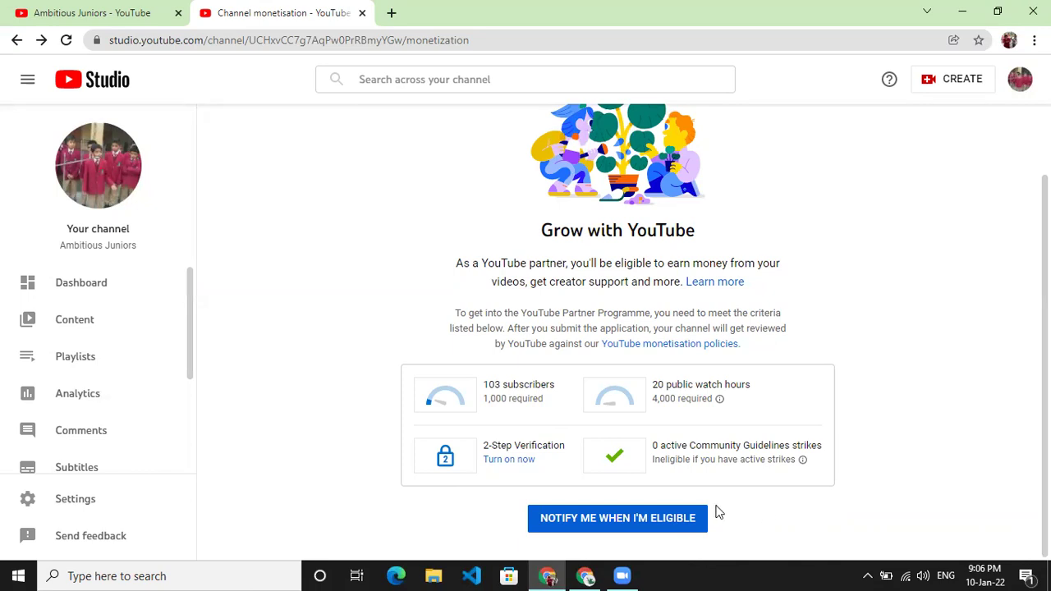
- Request an email for when the channel becomes eligible for the YouTube Partner Programme
{"action": "left_click", "coordinate": [690, 524]}
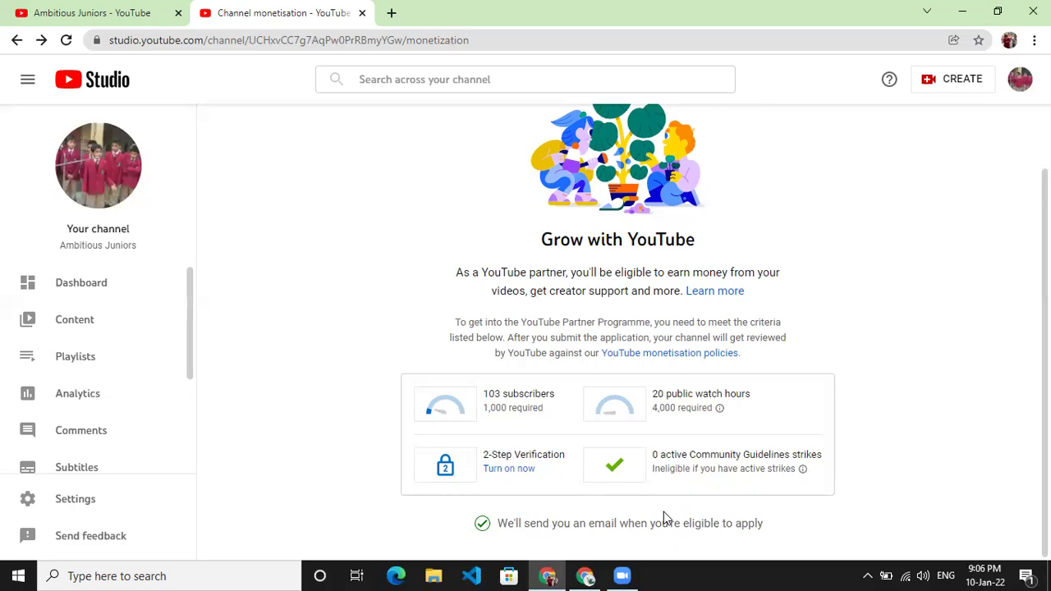
{"action": "scroll", "coordinate": [62, 411], "scroll_direction": "down", "scroll_amount": 2}
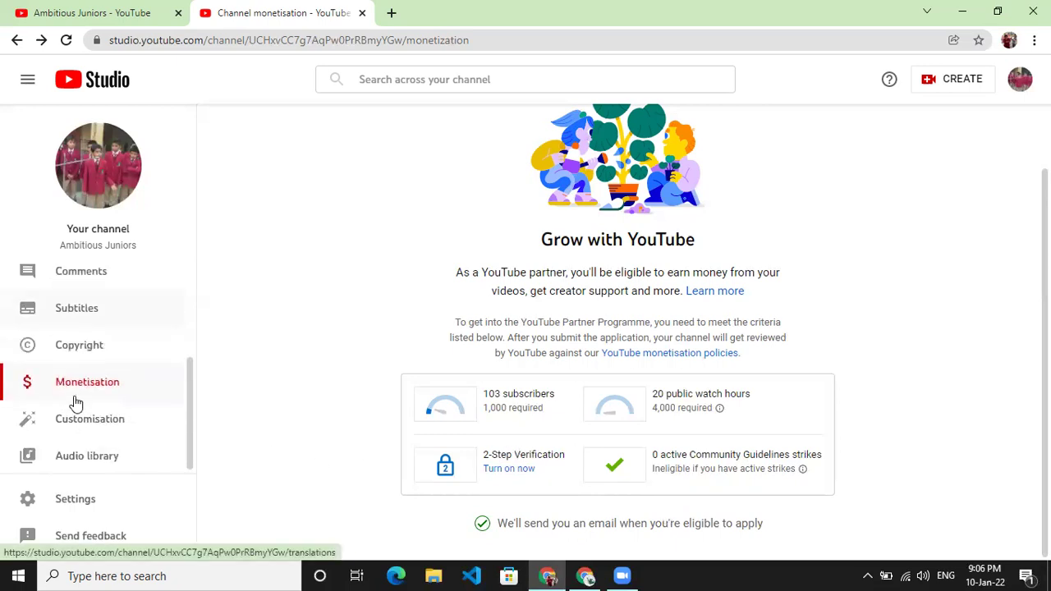
{"action": "scroll", "coordinate": [76, 403], "scroll_direction": "up", "scroll_amount": 2}
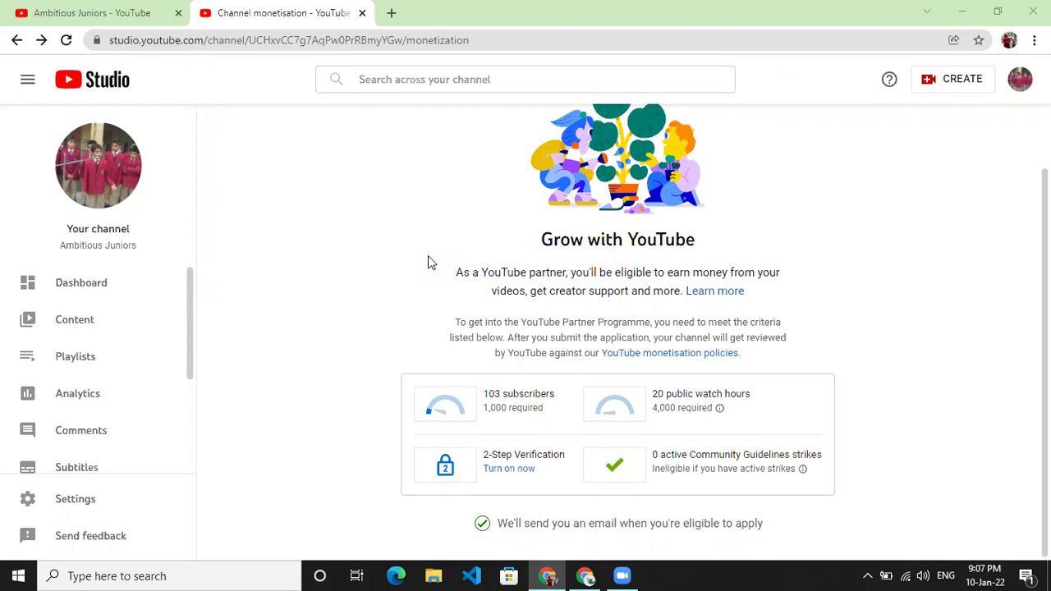
{"action": "scroll", "coordinate": [129, 352], "scroll_direction": "down", "scroll_amount": 1}
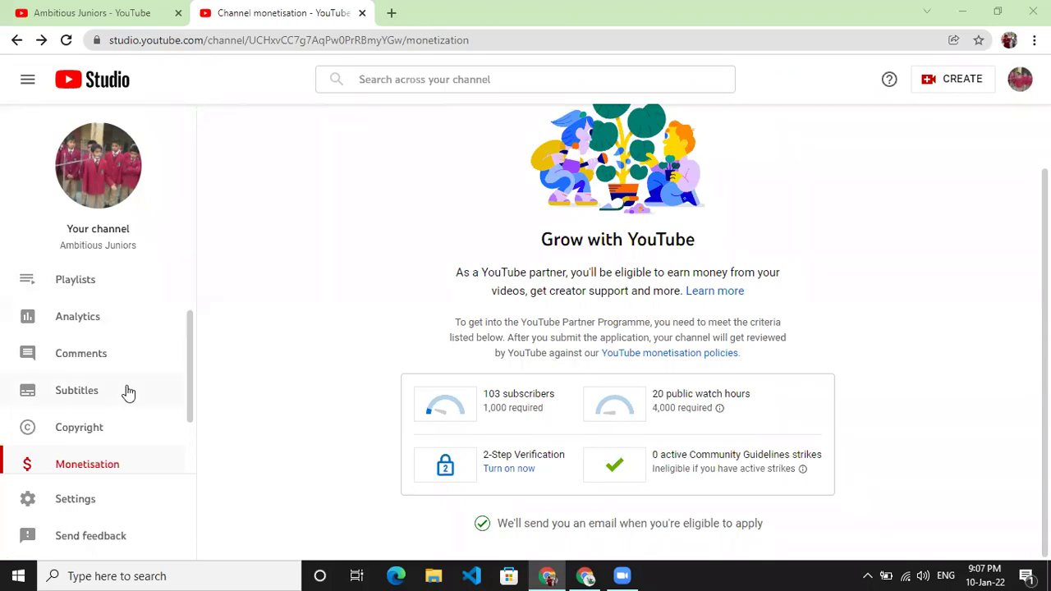
{"action": "scroll", "coordinate": [127, 328], "scroll_direction": "up", "scroll_amount": 1}
{"action": "scroll", "coordinate": [110, 377], "scroll_direction": "down", "scroll_amount": 1}
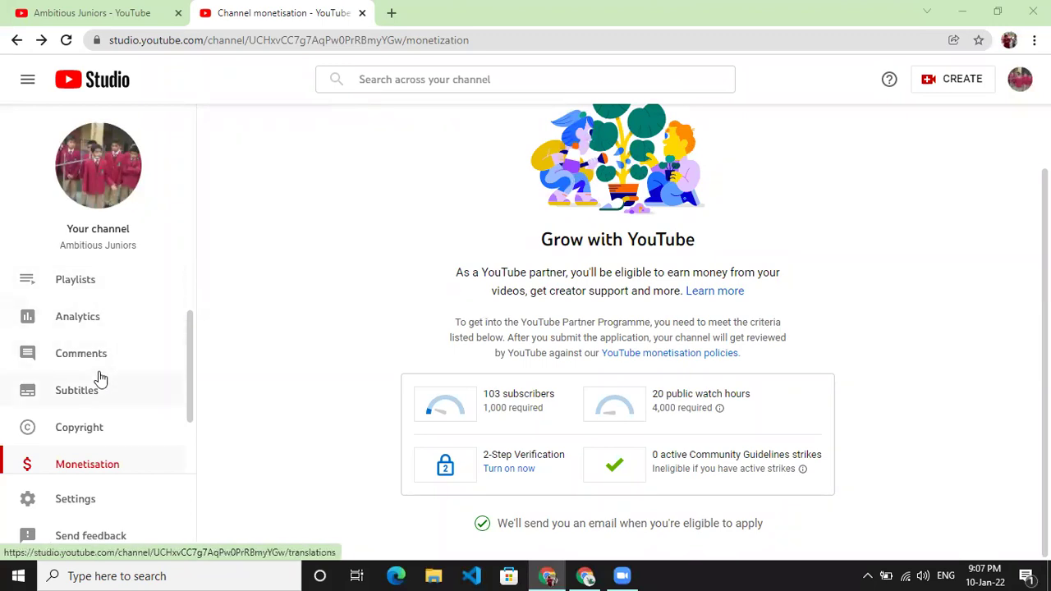
{"action": "left_click", "coordinate": [104, 364]}
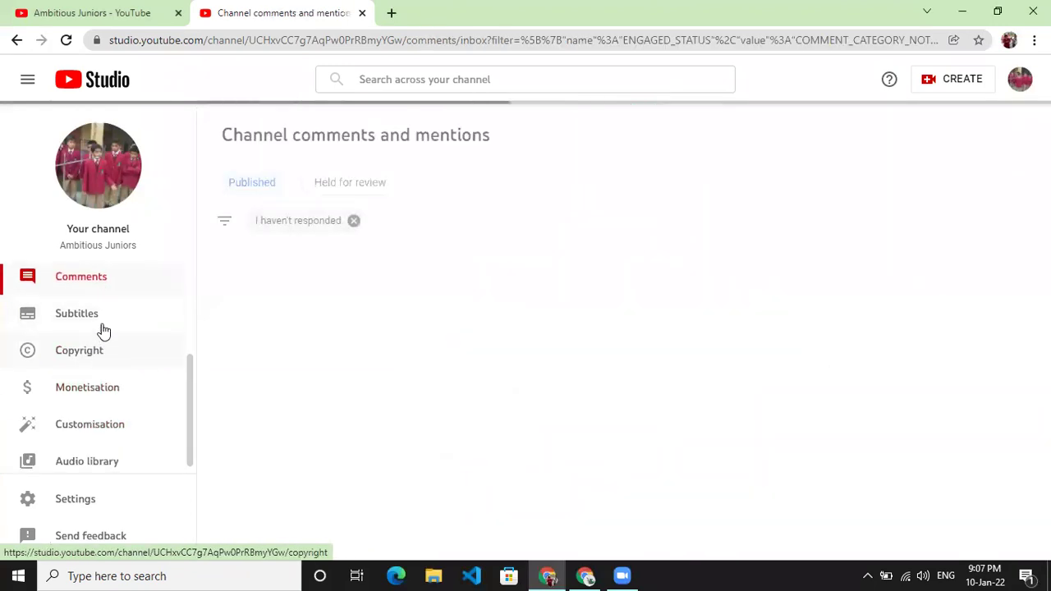
- Glance at the channel Comments, then show the Audio library's Free music tracks
{"action": "left_click", "coordinate": [115, 393]}
{"action": "left_click", "coordinate": [105, 429]}
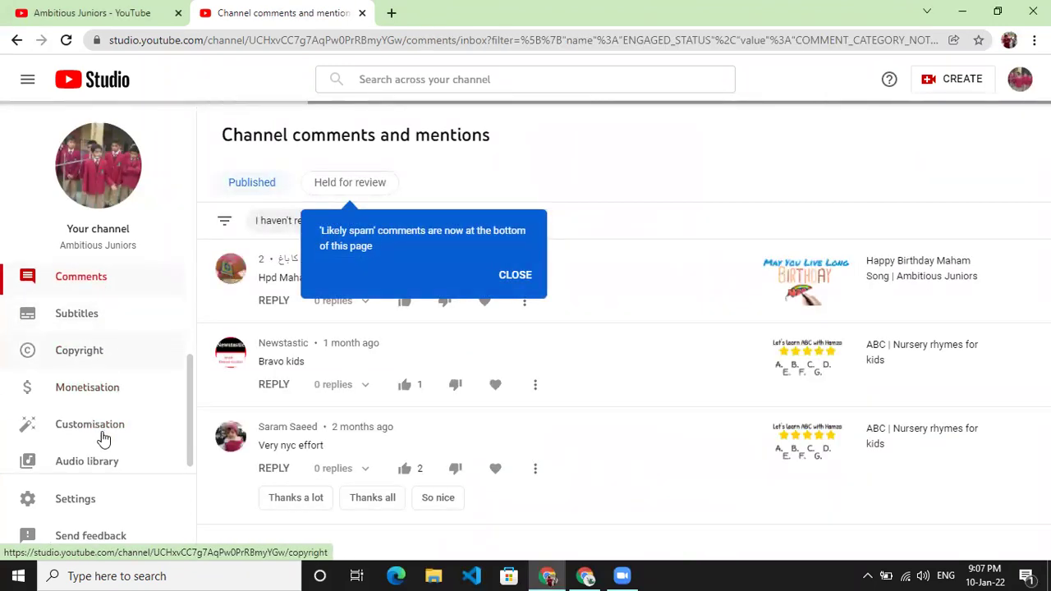
{"action": "left_click", "coordinate": [107, 459]}
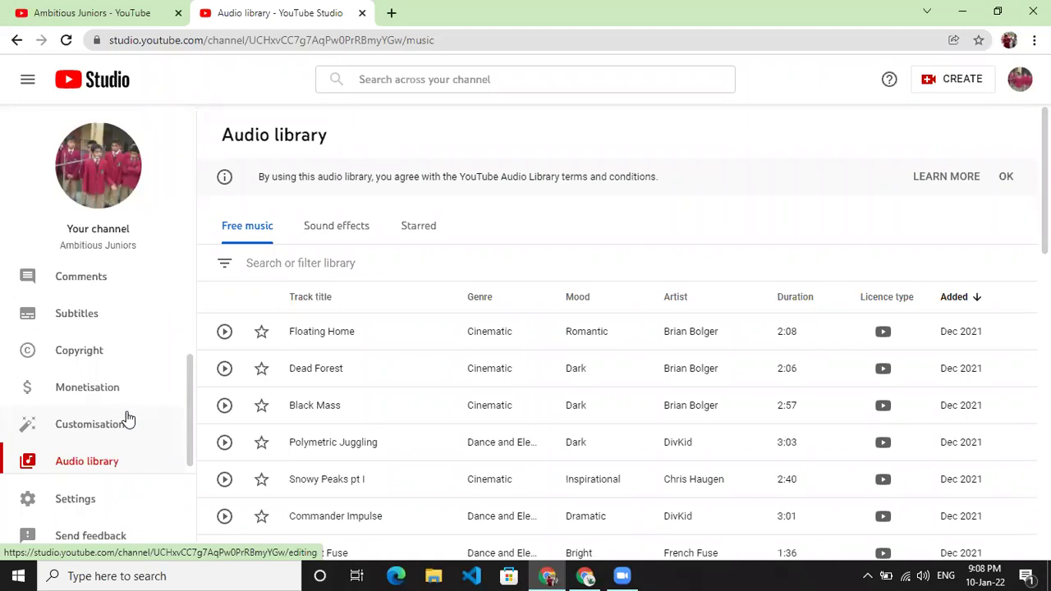
{"action": "scroll", "coordinate": [127, 420], "scroll_direction": "up", "scroll_amount": 2}
{"action": "scroll", "coordinate": [63, 346], "scroll_direction": "down", "scroll_amount": 2}
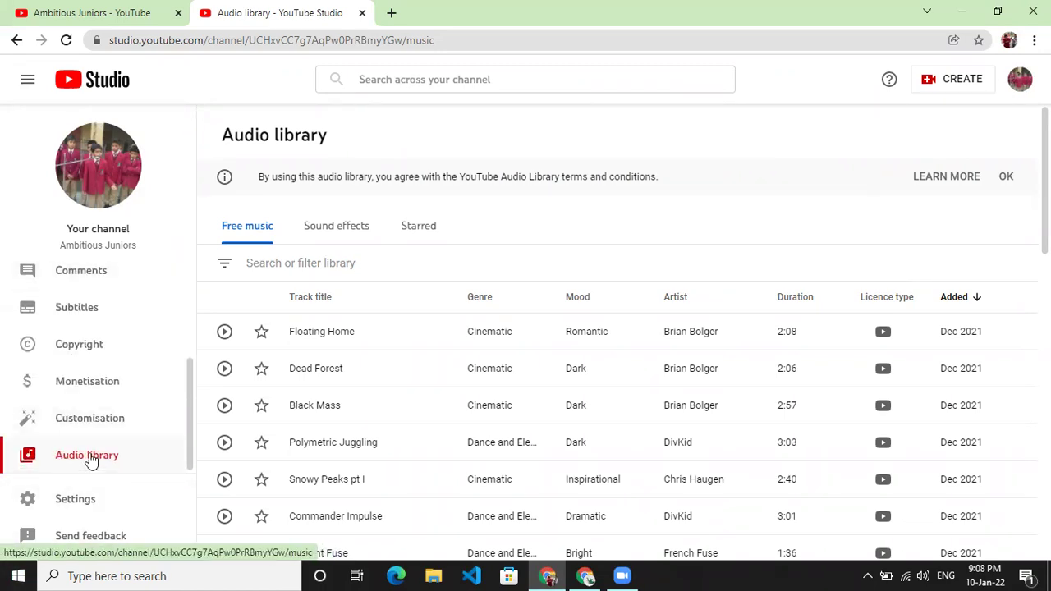
{"action": "scroll", "coordinate": [465, 334], "scroll_direction": "down", "scroll_amount": 8}
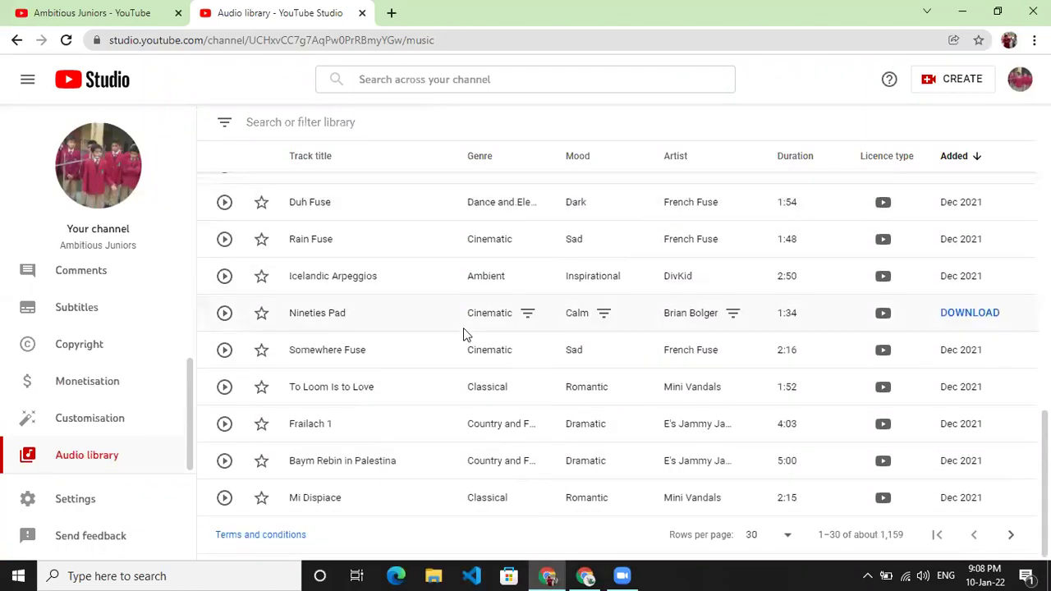
{"action": "scroll", "coordinate": [463, 329], "scroll_direction": "up", "scroll_amount": 8}
{"action": "scroll", "coordinate": [460, 328], "scroll_direction": "up", "scroll_amount": 3}
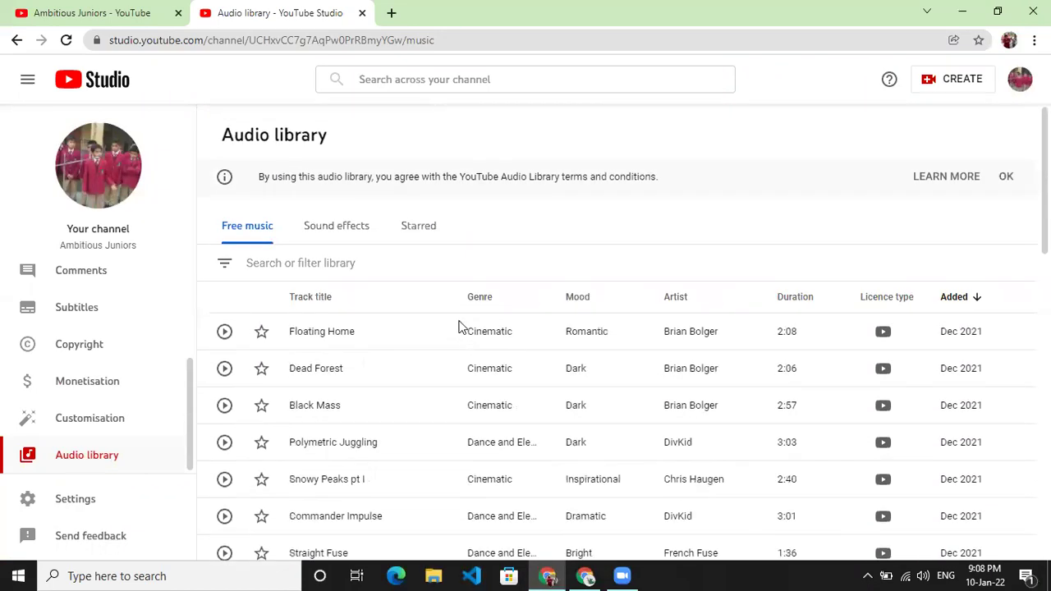
{"action": "left_click", "coordinate": [421, 255]}
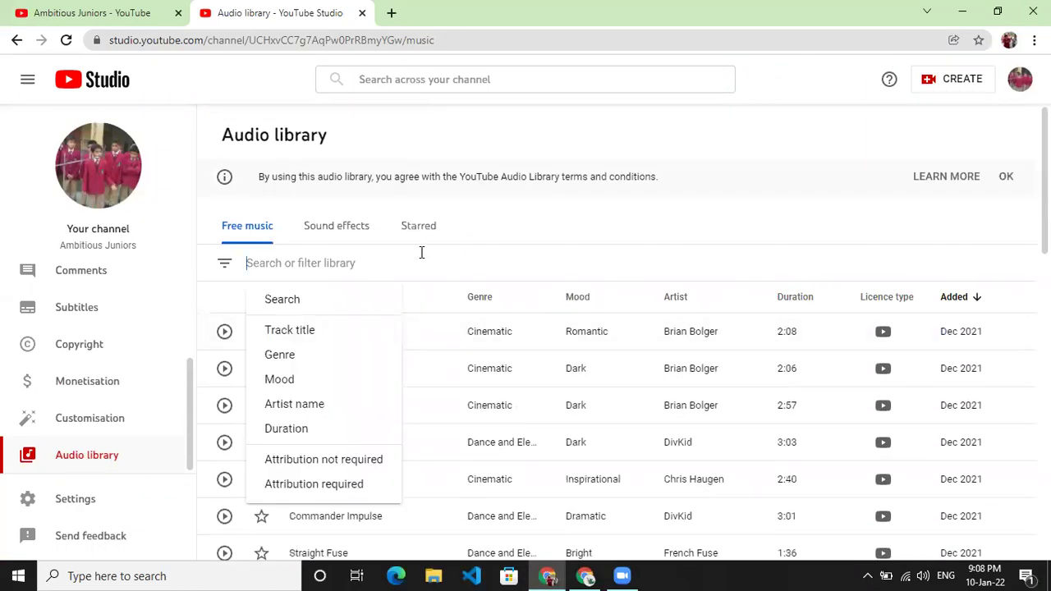
{"action": "left_click", "coordinate": [557, 219]}
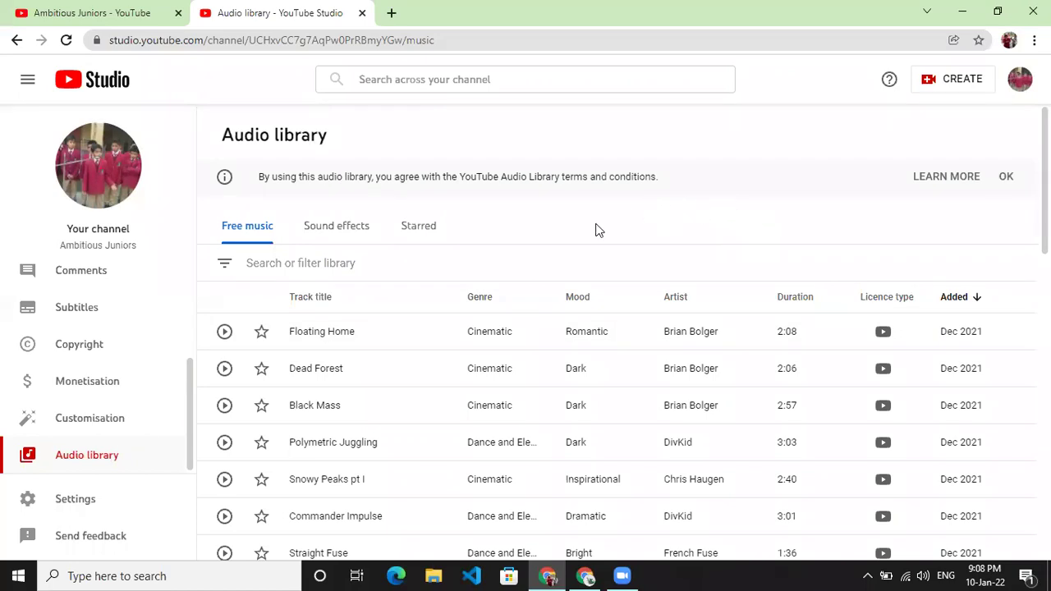
{"action": "left_click", "coordinate": [363, 229]}
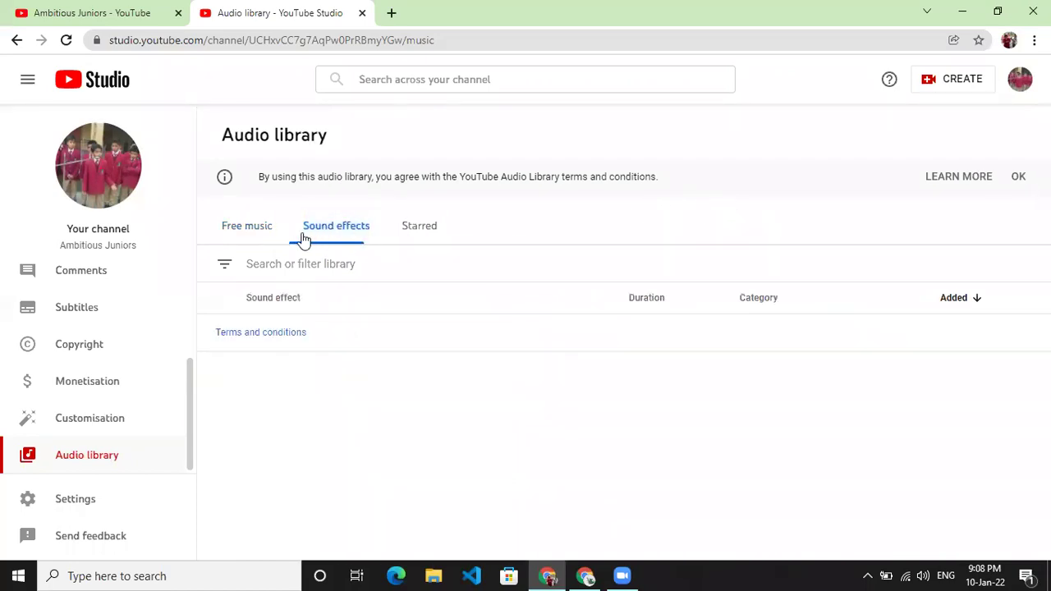
{"action": "scroll", "coordinate": [346, 397], "scroll_direction": "down", "scroll_amount": 1}
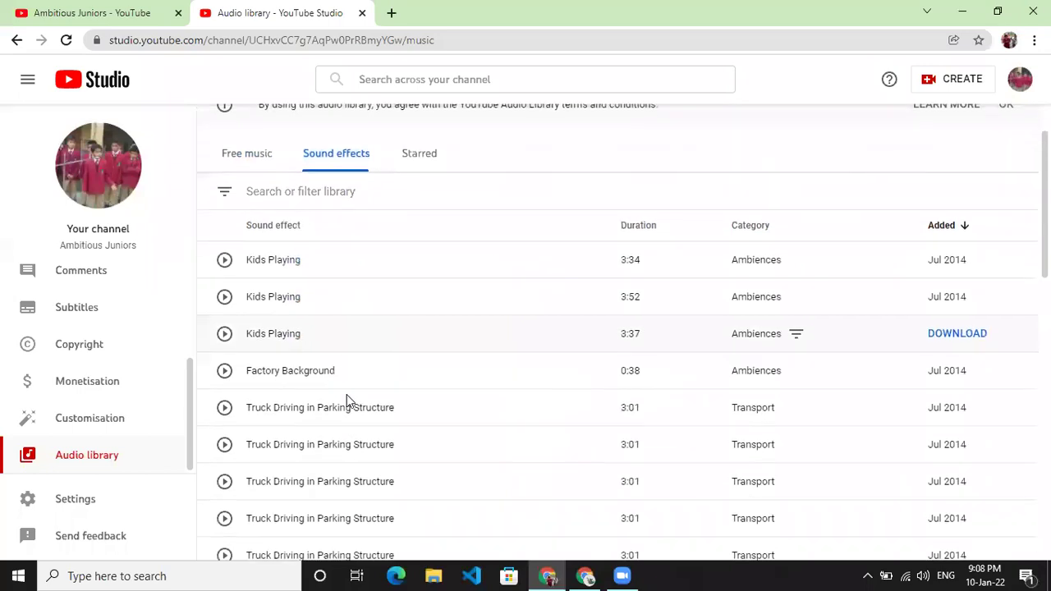
{"action": "scroll", "coordinate": [331, 294], "scroll_direction": "down", "scroll_amount": 2}
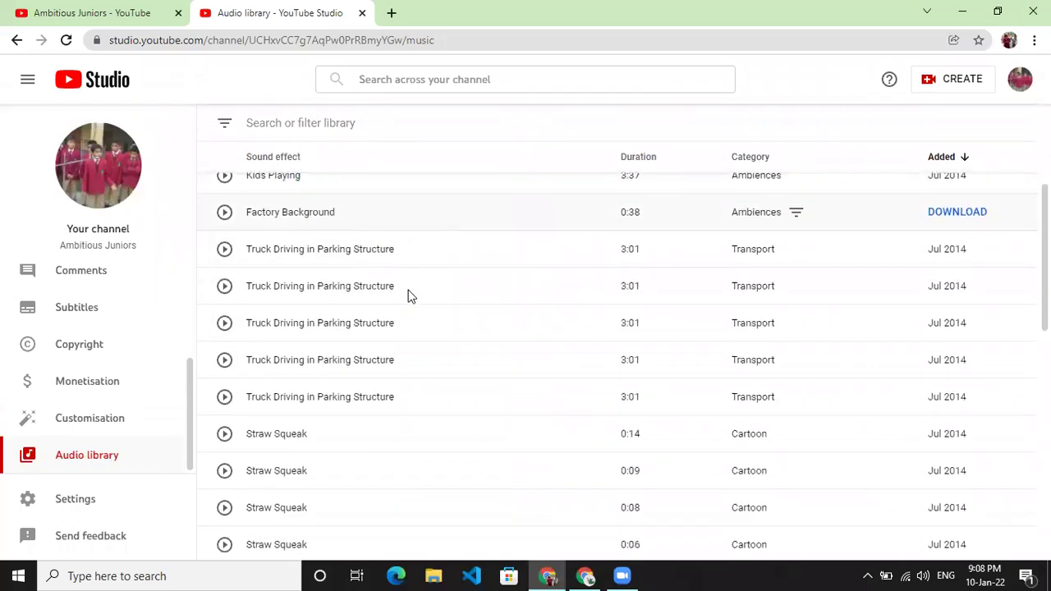
{"action": "scroll", "coordinate": [574, 254], "scroll_direction": "up", "scroll_amount": 3}
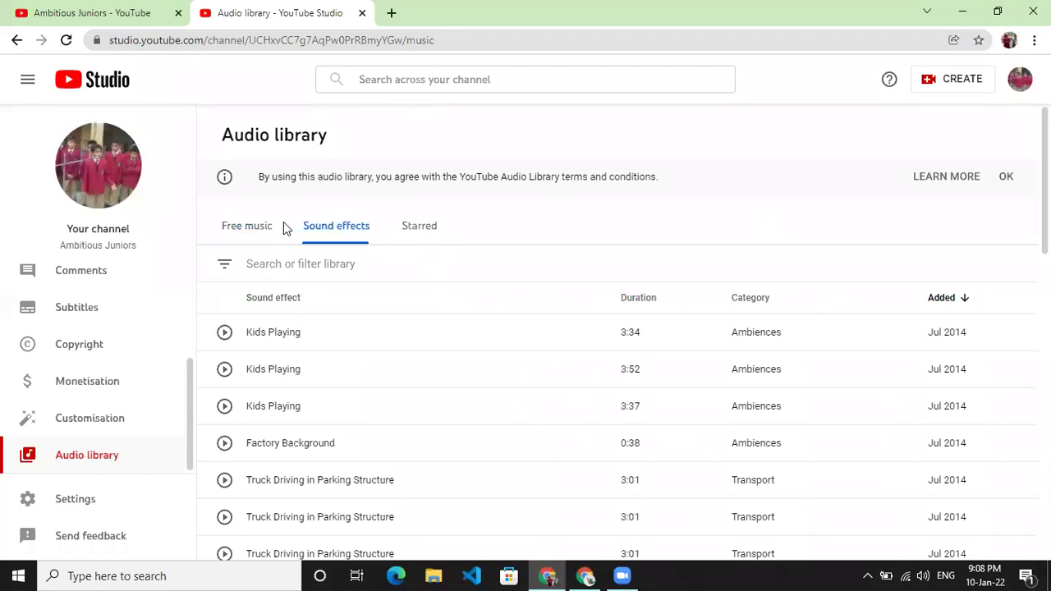
{"action": "left_click", "coordinate": [258, 236]}
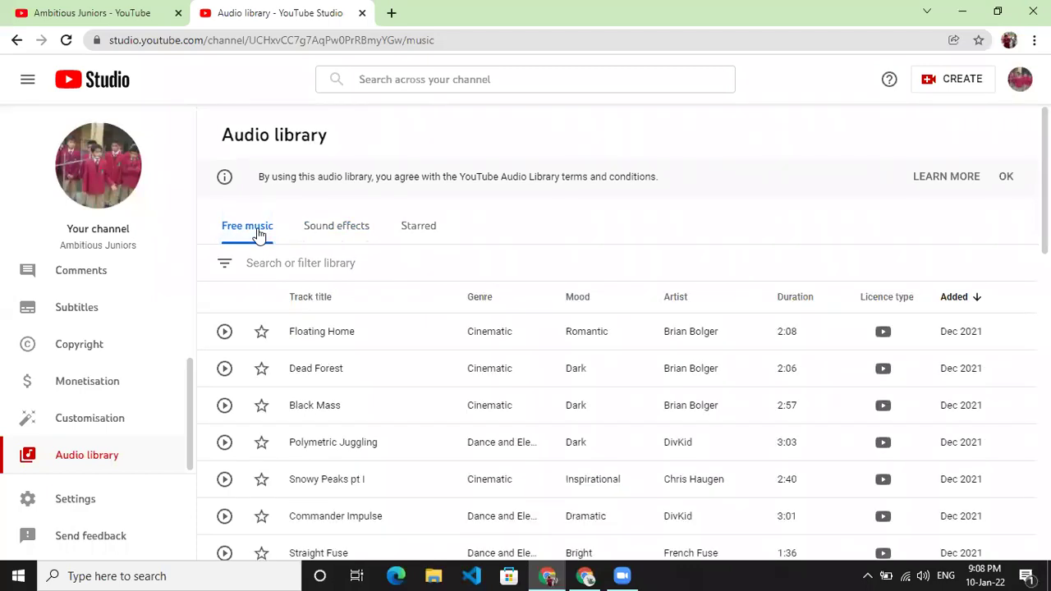
{"action": "left_click", "coordinate": [115, 418]}
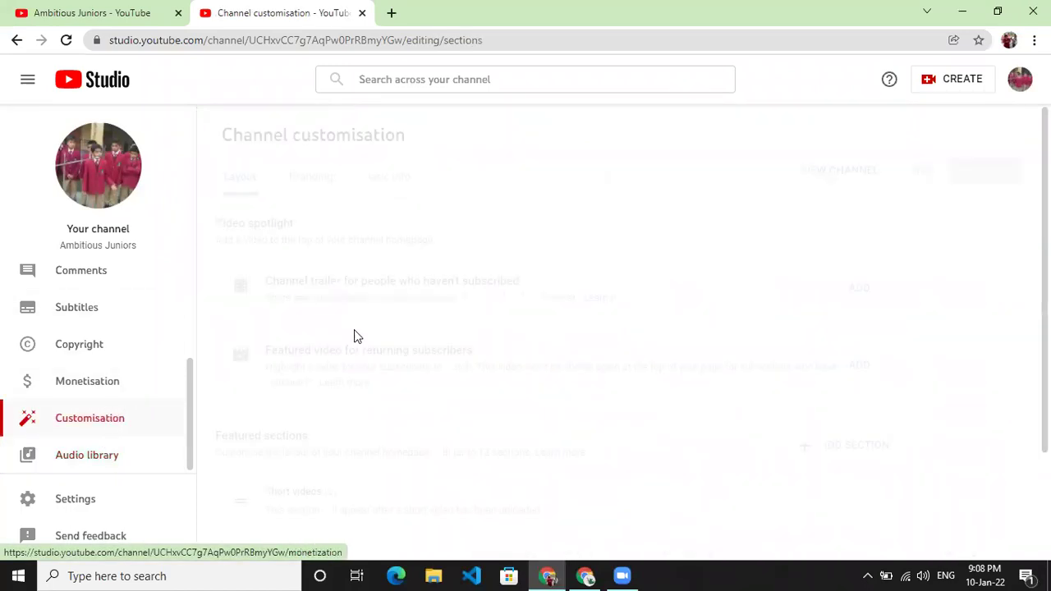
- Look over the customisation Layout page, then show the Branding profile picture and banner options
{"action": "scroll", "coordinate": [381, 364], "scroll_direction": "down", "scroll_amount": 2}
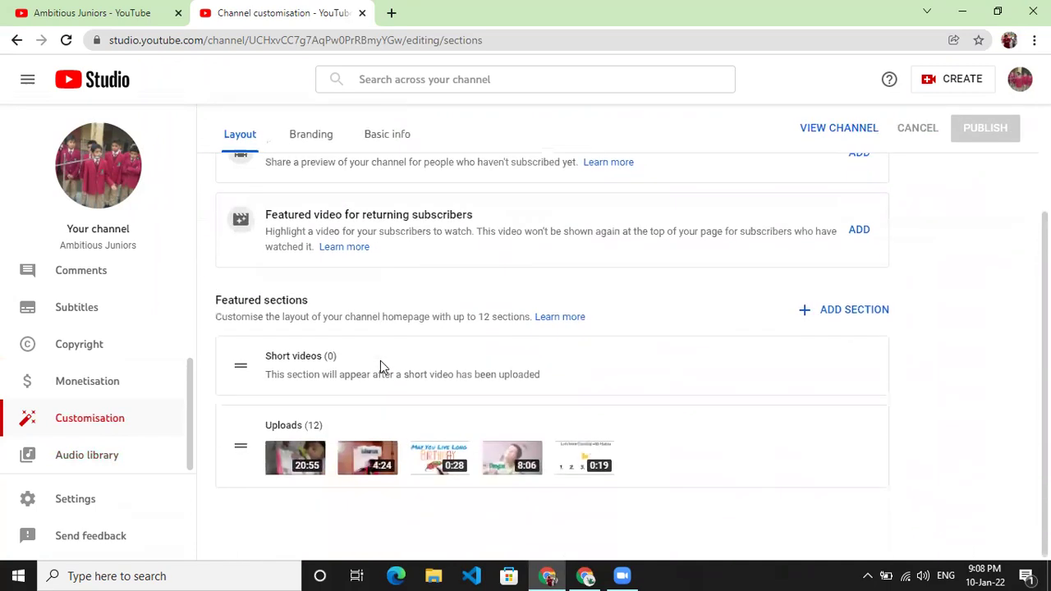
{"action": "scroll", "coordinate": [380, 366], "scroll_direction": "up", "scroll_amount": 2}
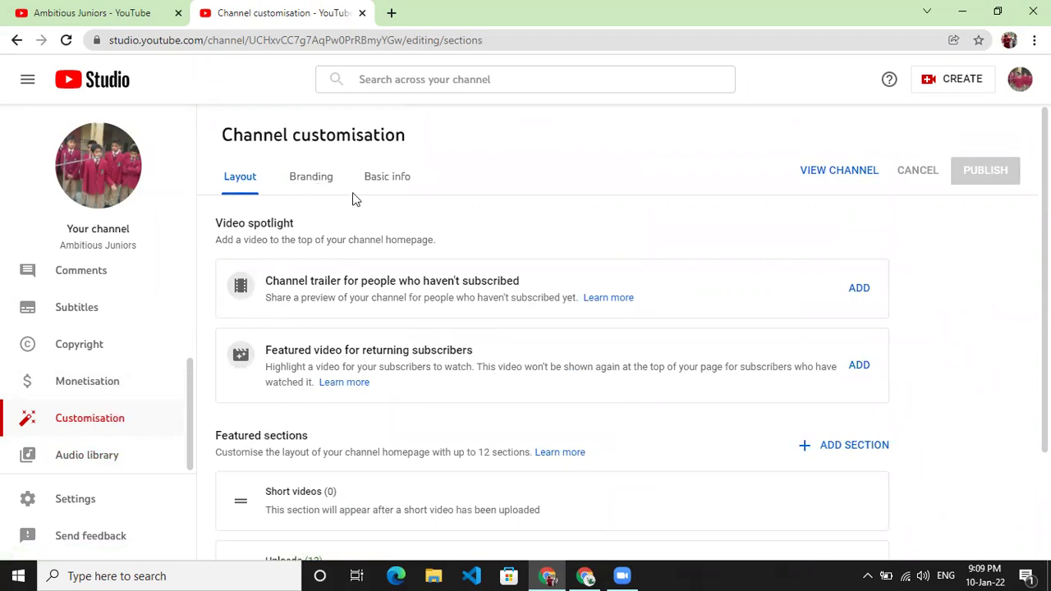
{"action": "left_click", "coordinate": [331, 189]}
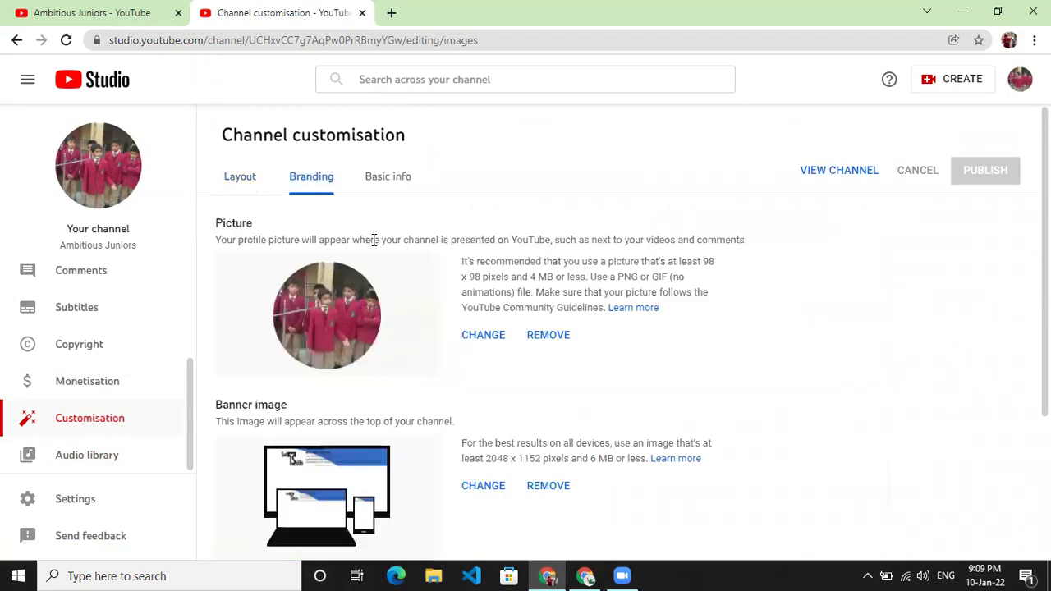
- Show Basic info with channel name Ambitious Juniors and description 'Road To Knowledge.'
{"action": "scroll", "coordinate": [371, 182], "scroll_direction": "down", "scroll_amount": 3}
{"action": "scroll", "coordinate": [371, 187], "scroll_direction": "up", "scroll_amount": 3}
{"action": "left_click", "coordinate": [373, 188]}
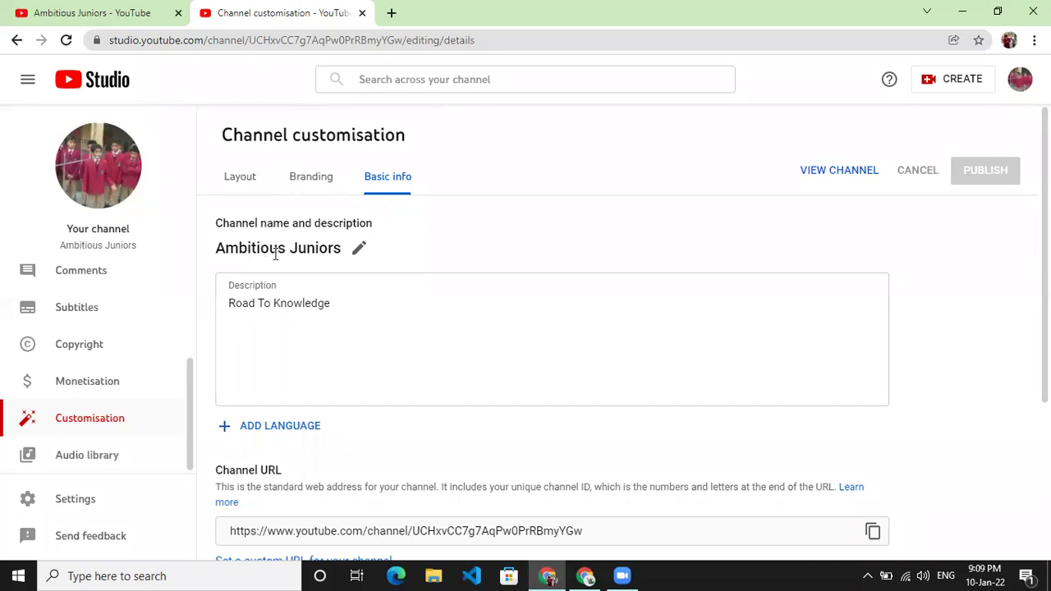
- Open the channel name for editing and select it, then leave it unchanged
{"action": "left_click_drag", "start_coordinate": [276, 254], "coordinate": [305, 268]}
{"action": "left_click", "coordinate": [395, 235]}
{"action": "left_click", "coordinate": [358, 251]}
{"action": "left_click", "coordinate": [340, 308]}
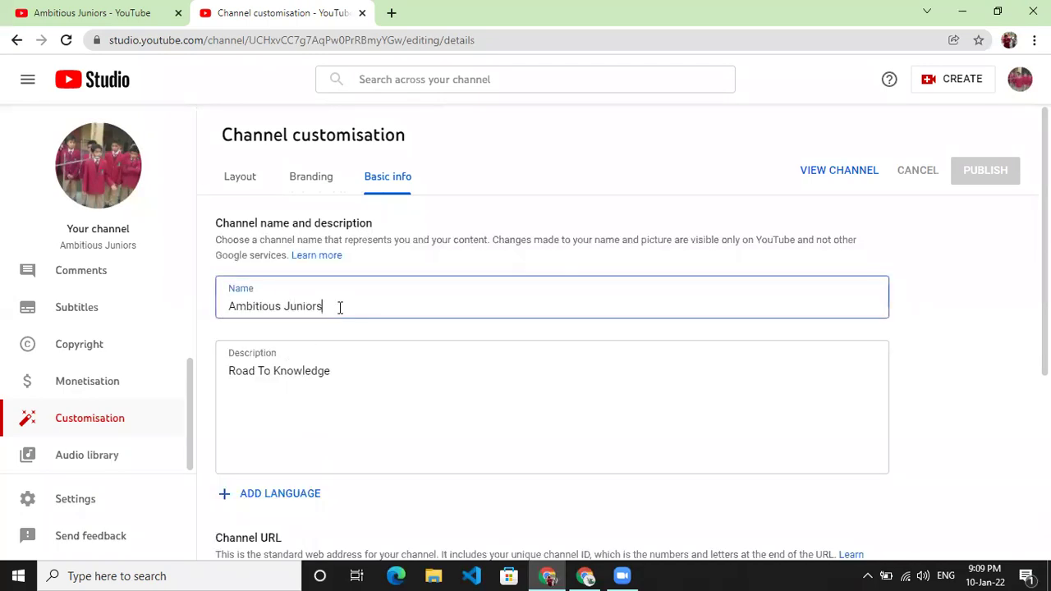
{"action": "left_click_drag", "start_coordinate": [340, 308], "coordinate": [213, 321]}
{"action": "left_click", "coordinate": [606, 249]}
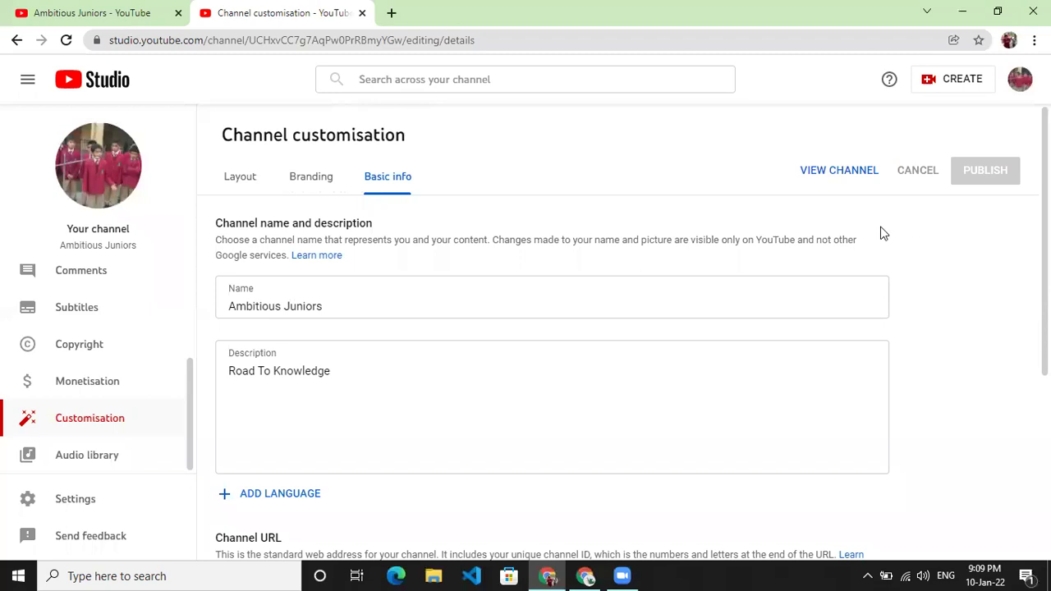
- Append a full stop to the channel description so it reads 'Road To Knowledge.'
{"action": "scroll", "coordinate": [883, 234], "scroll_direction": "down", "scroll_amount": 3}
{"action": "scroll", "coordinate": [883, 234], "scroll_direction": "up", "scroll_amount": 2}
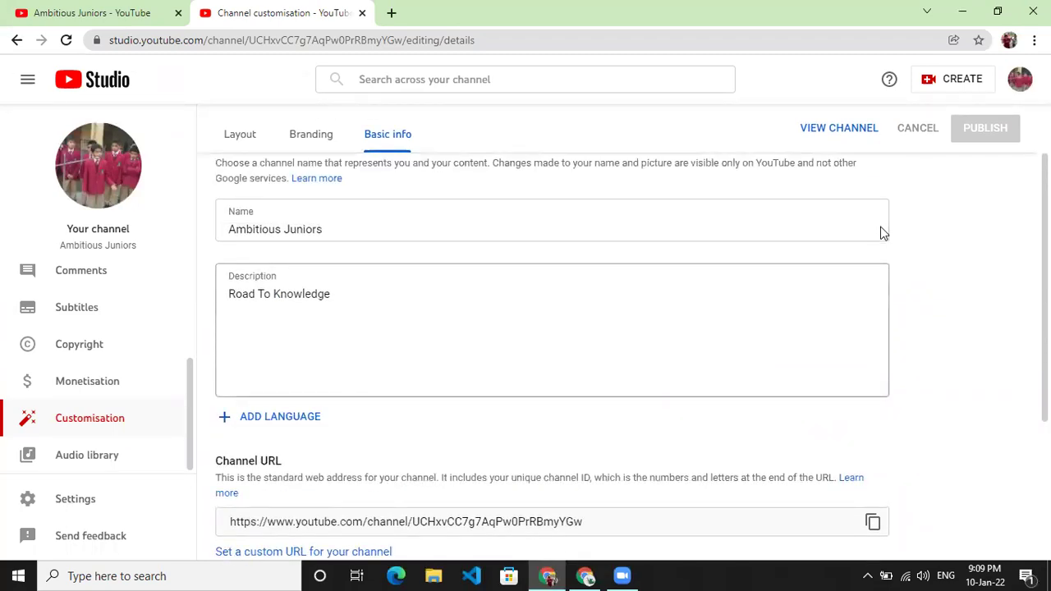
{"action": "left_click", "coordinate": [345, 293]}
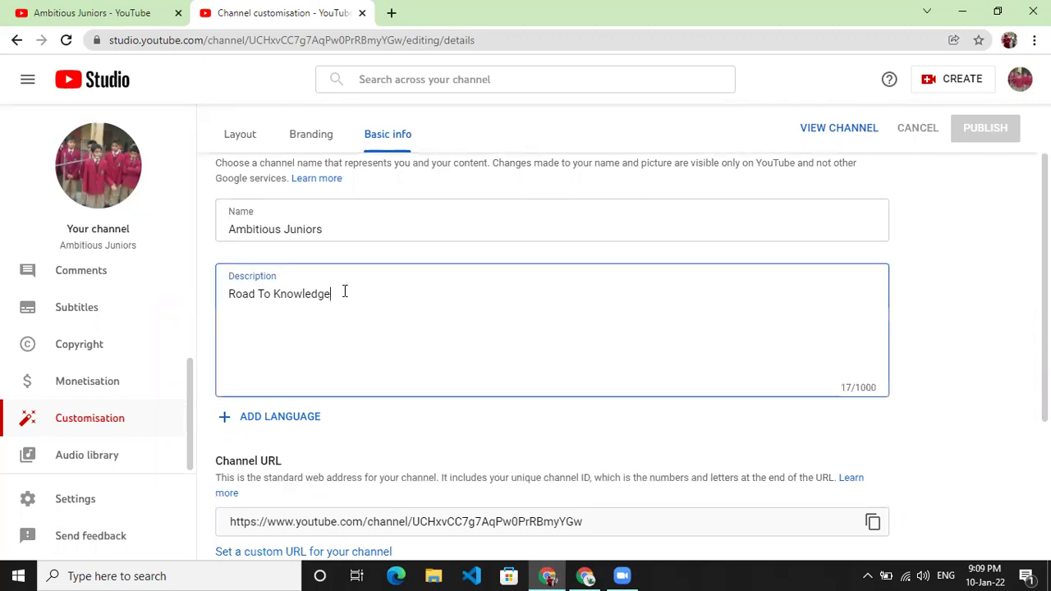
{"action": "type", "text": "."}
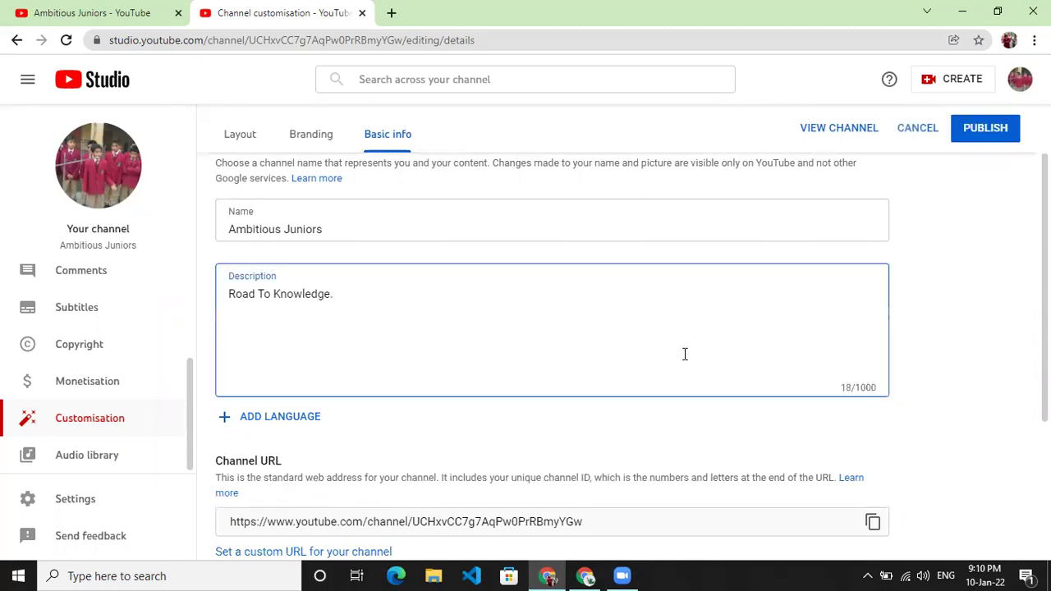
{"action": "left_click", "coordinate": [953, 317]}
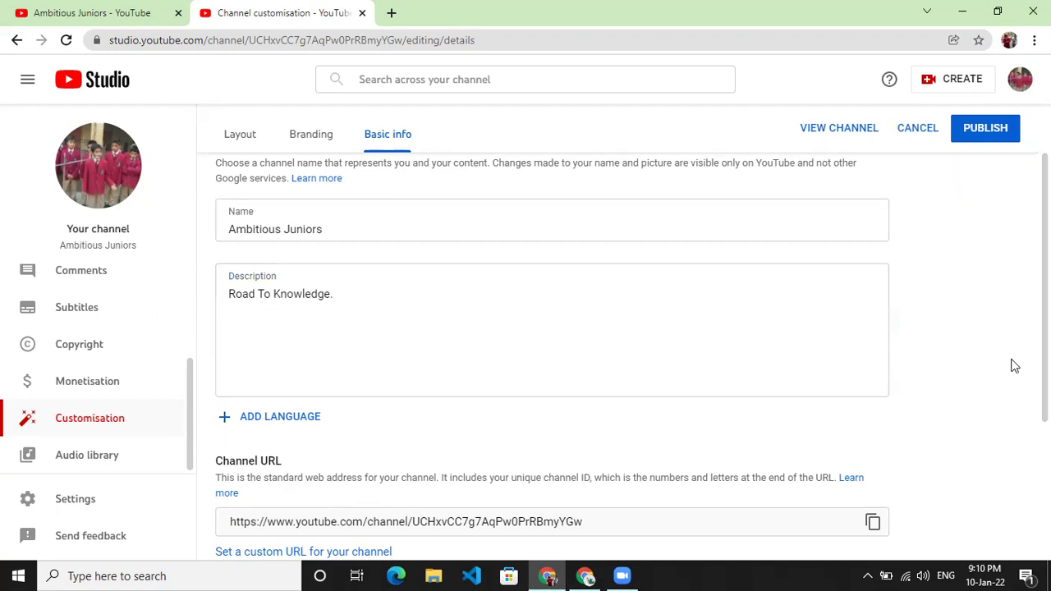
{"action": "scroll", "coordinate": [941, 381], "scroll_direction": "down", "scroll_amount": 1}
{"action": "scroll", "coordinate": [941, 382], "scroll_direction": "down", "scroll_amount": 2}
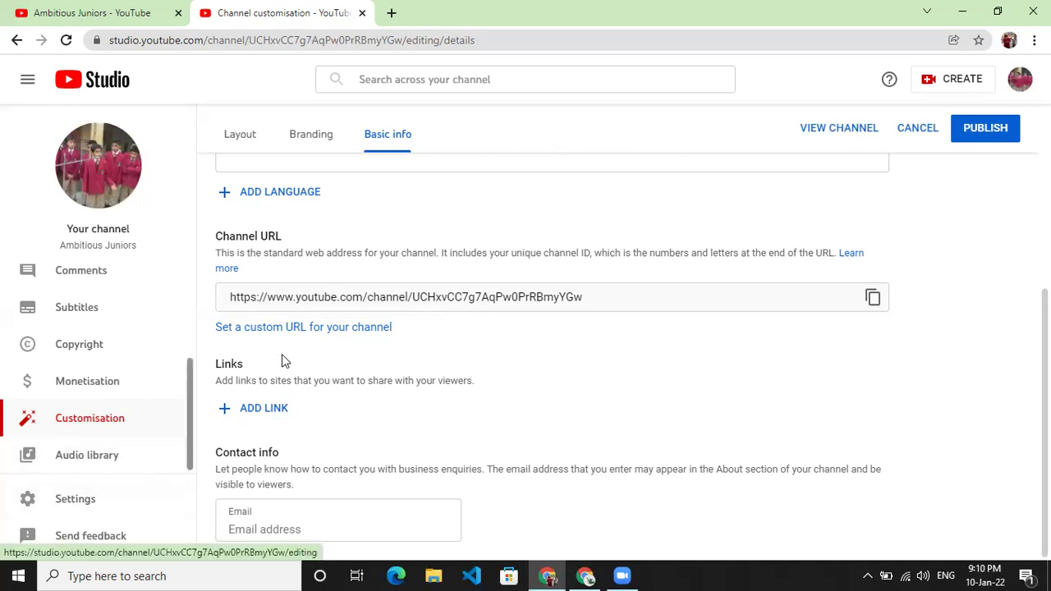
{"action": "scroll", "coordinate": [367, 290], "scroll_direction": "up", "scroll_amount": 4}
{"action": "scroll", "coordinate": [120, 361], "scroll_direction": "up", "scroll_amount": 3}
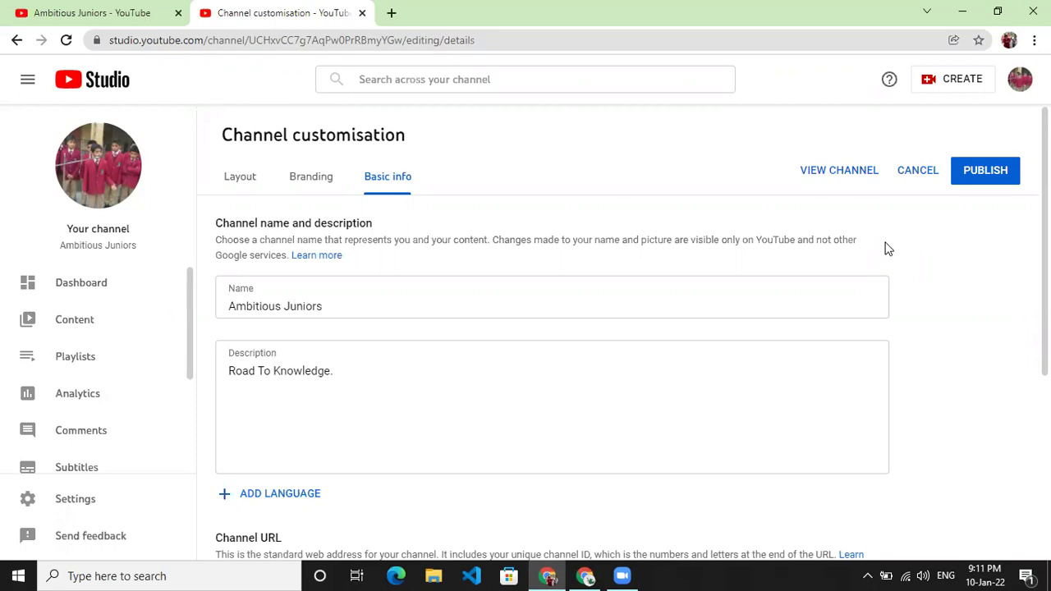
{"action": "scroll", "coordinate": [115, 395], "scroll_direction": "down", "scroll_amount": 3}
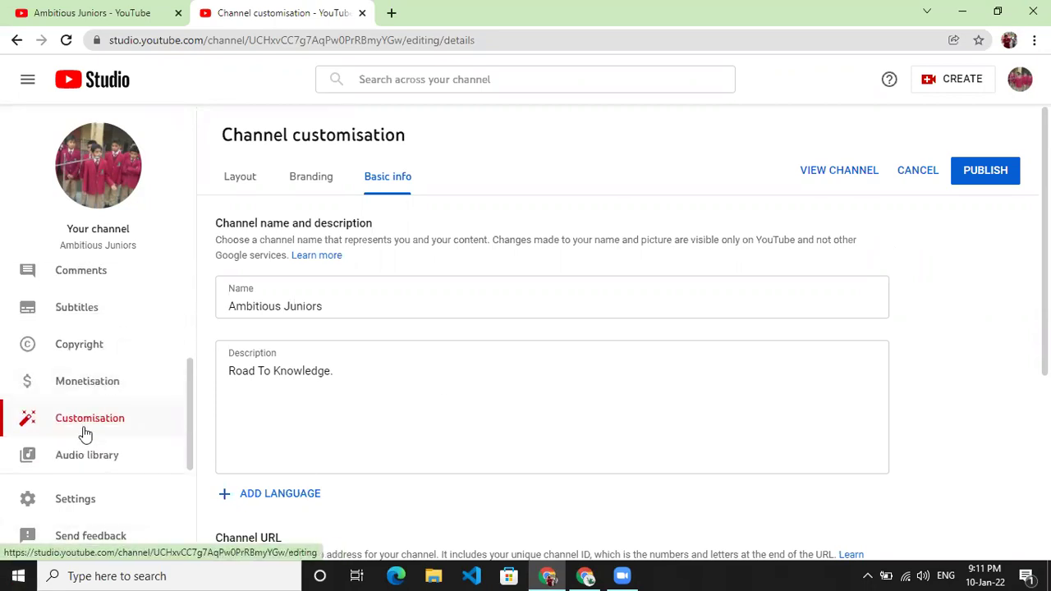
{"action": "scroll", "coordinate": [414, 457], "scroll_direction": "down", "scroll_amount": 4}
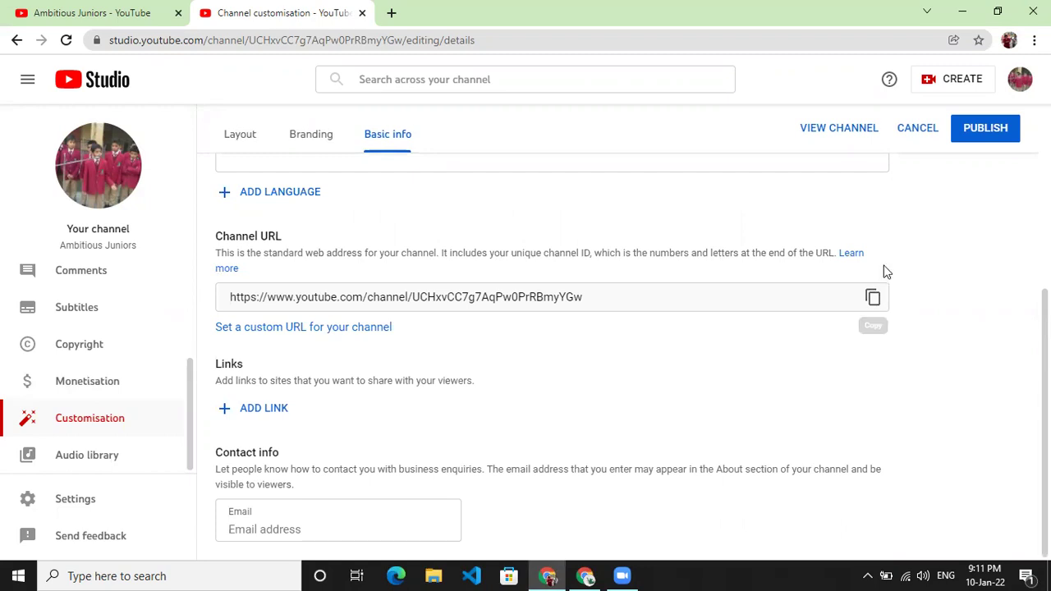
{"action": "scroll", "coordinate": [887, 272], "scroll_direction": "up", "scroll_amount": 5}
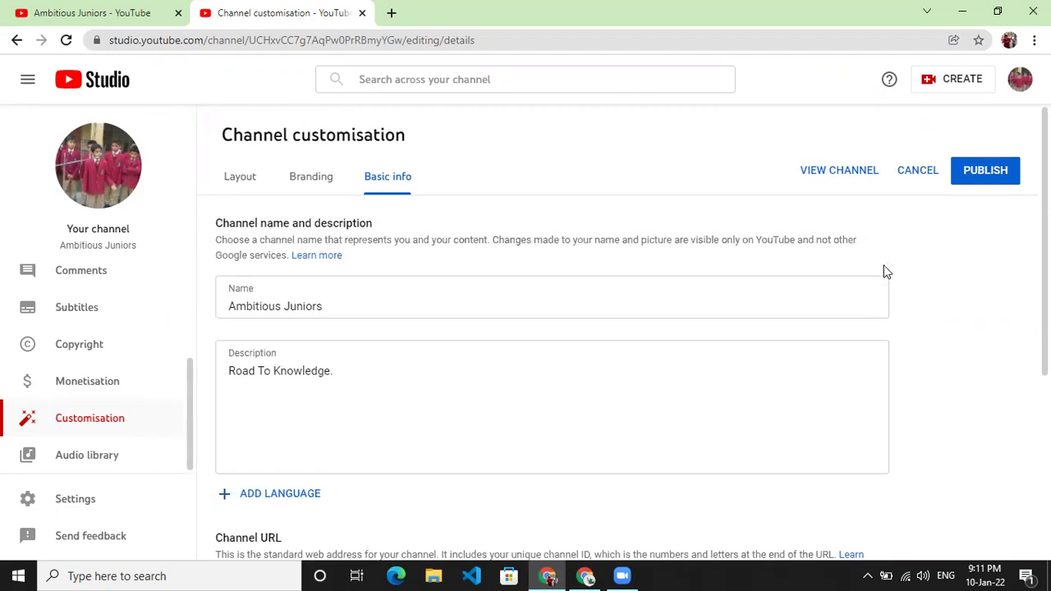